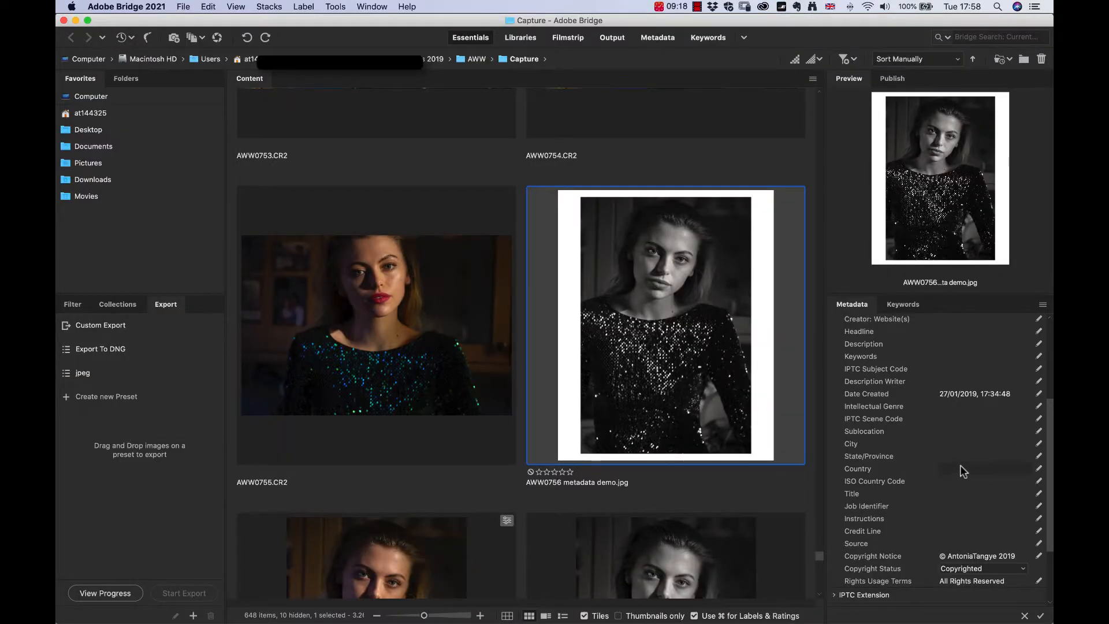
- Start a new metadata template for the selected portrait and name it Demo
scroll(960, 466, down, 5)
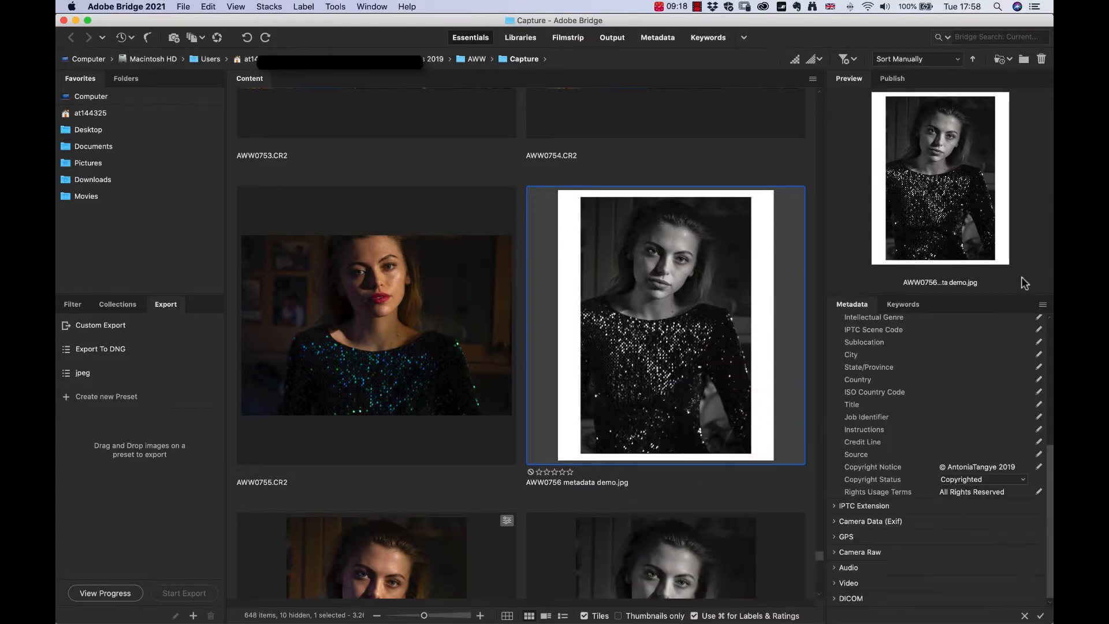
click(1042, 304)
mouse_move(934, 414)
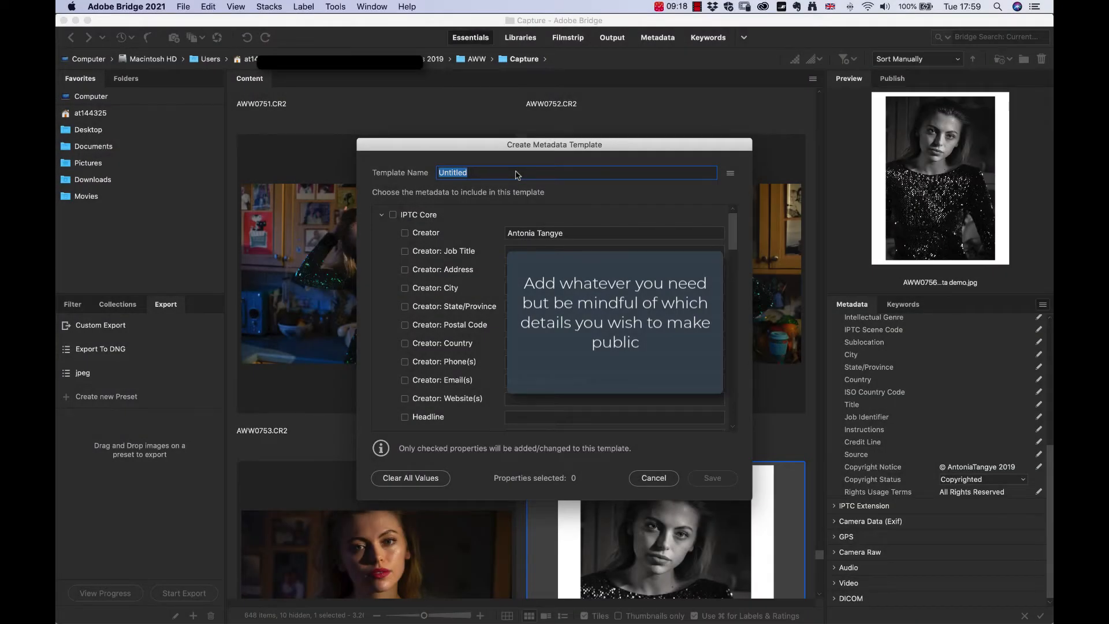
text(Demo)
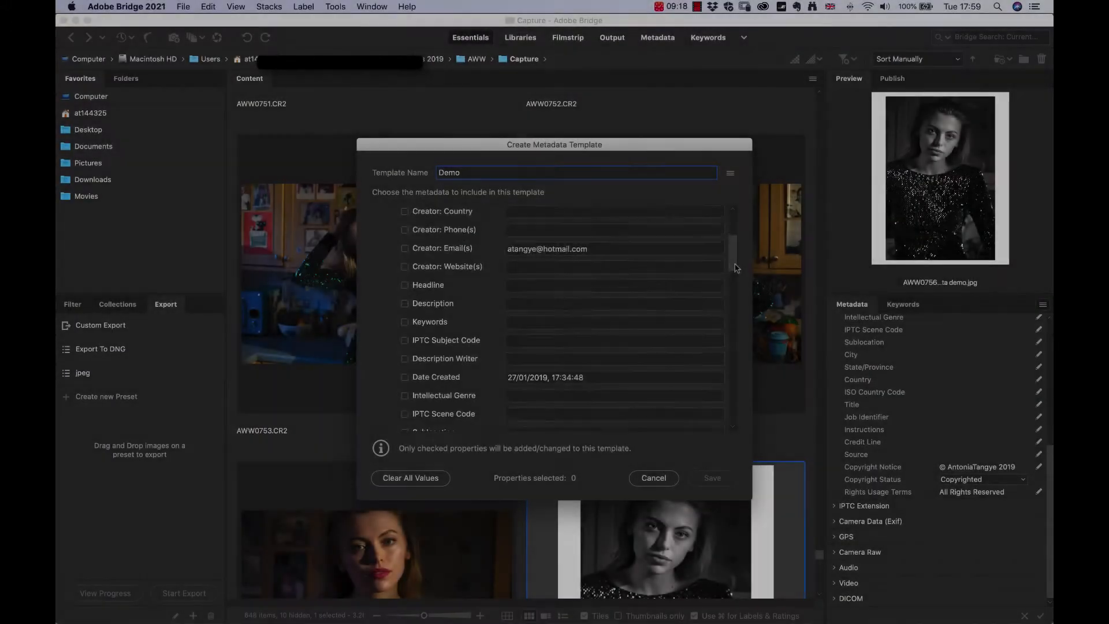
- Review the template's metadata fields, choose Copyrighted as the copyright status, and cancel the template
scroll(554, 318, down, 10)
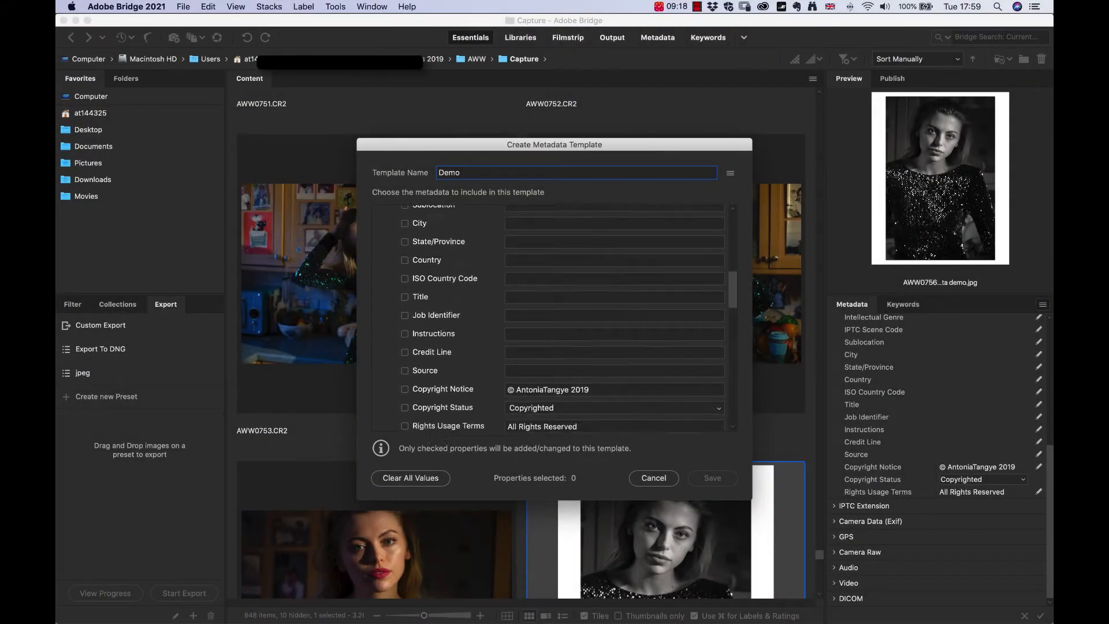
scroll(554, 318, down, 5)
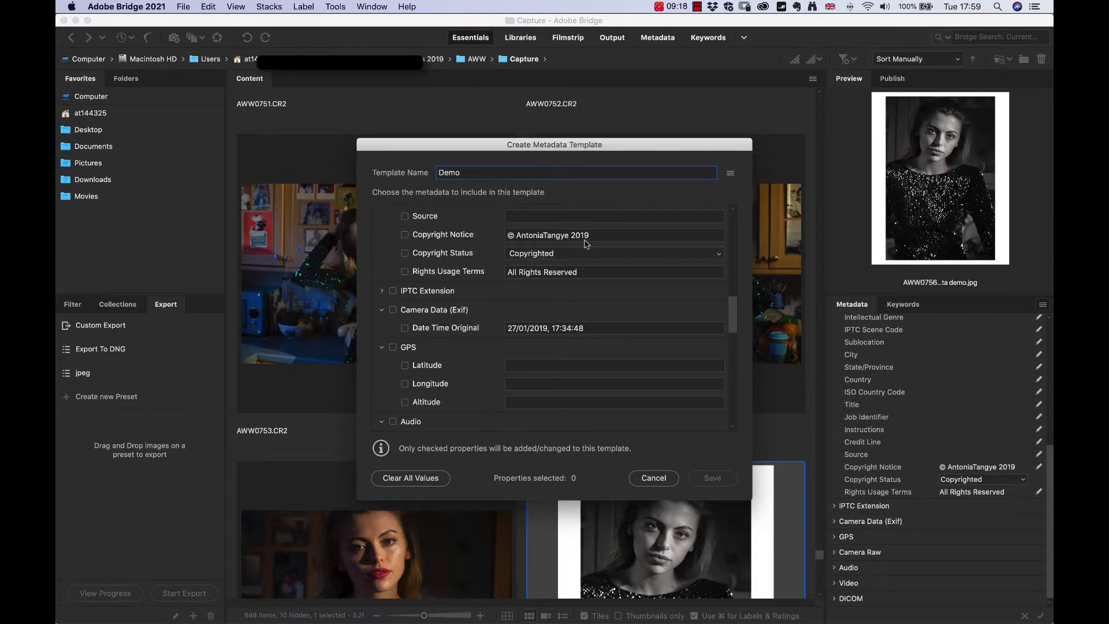
click(559, 254)
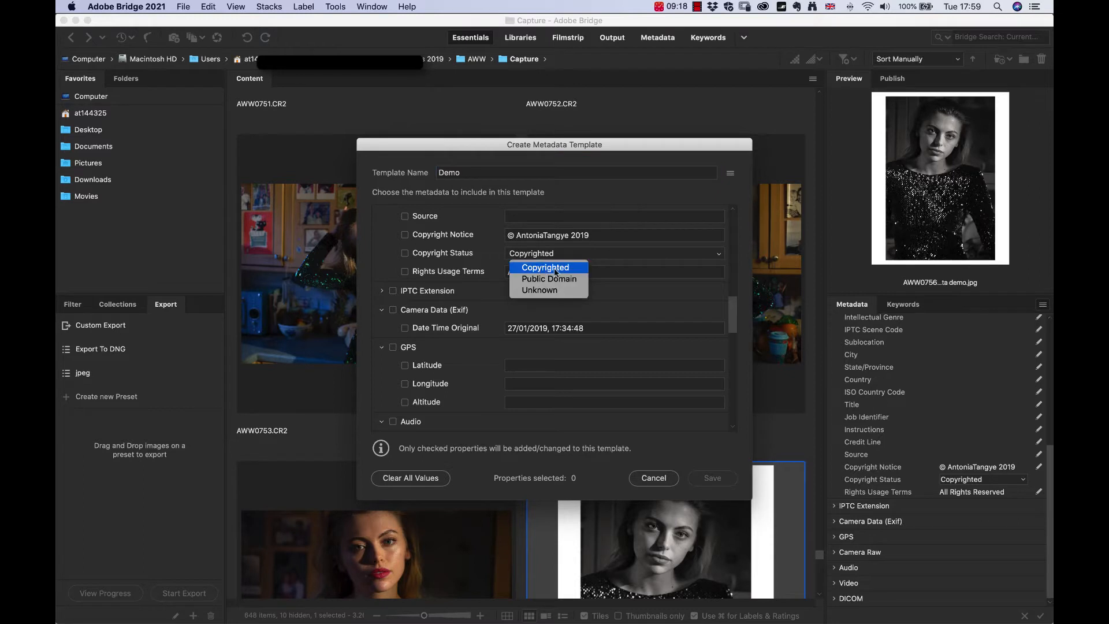
click(558, 269)
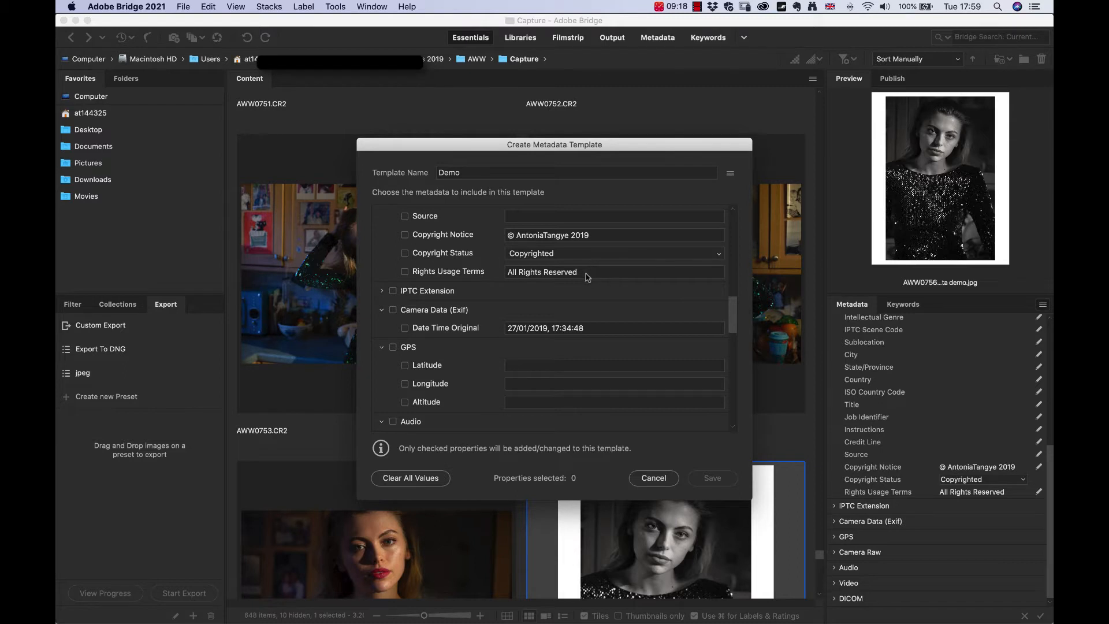
click(430, 313)
click(654, 478)
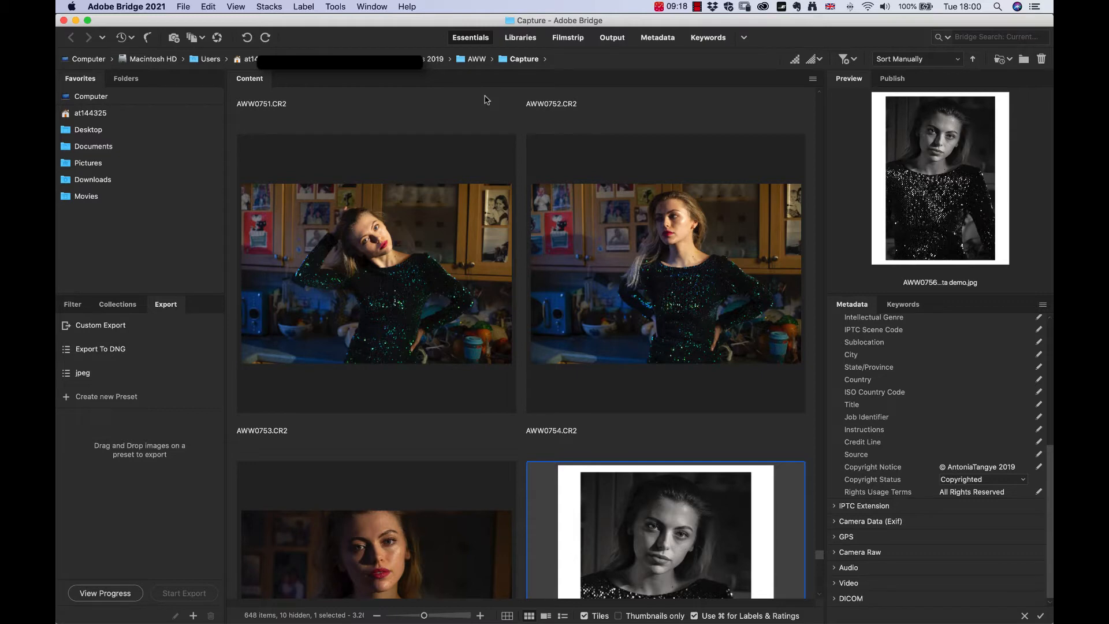
- View the saved metadata templates available for appending to the selected portrait
click(1039, 305)
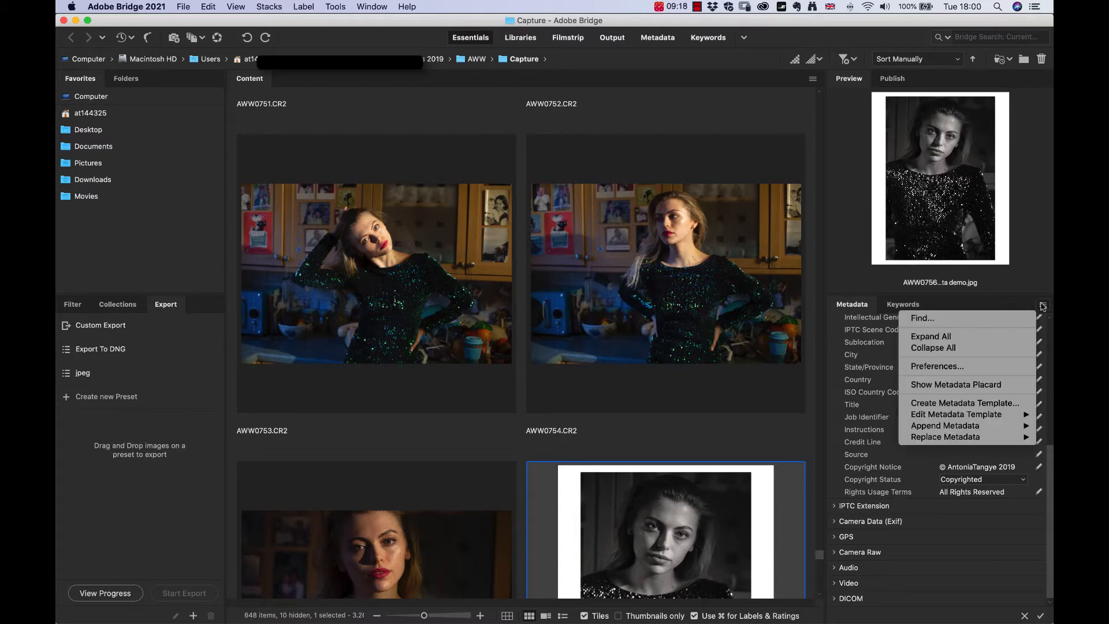
mouse_move(947, 426)
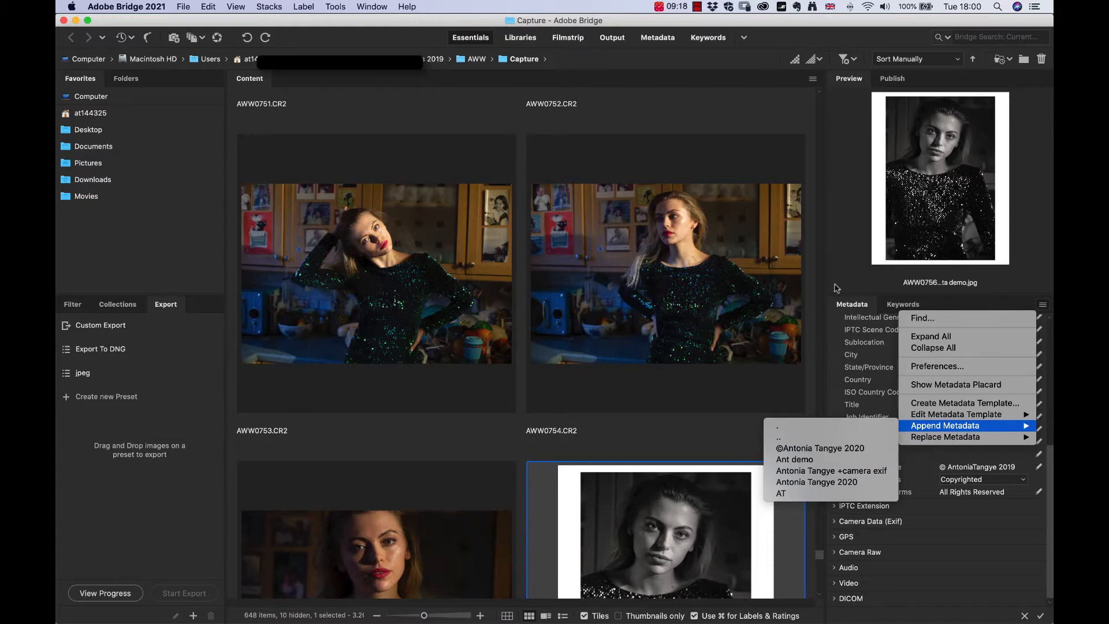
click(820, 274)
- Switch to Lightroom Classic and view the metadata presets available for the selected photo
click(325, 608)
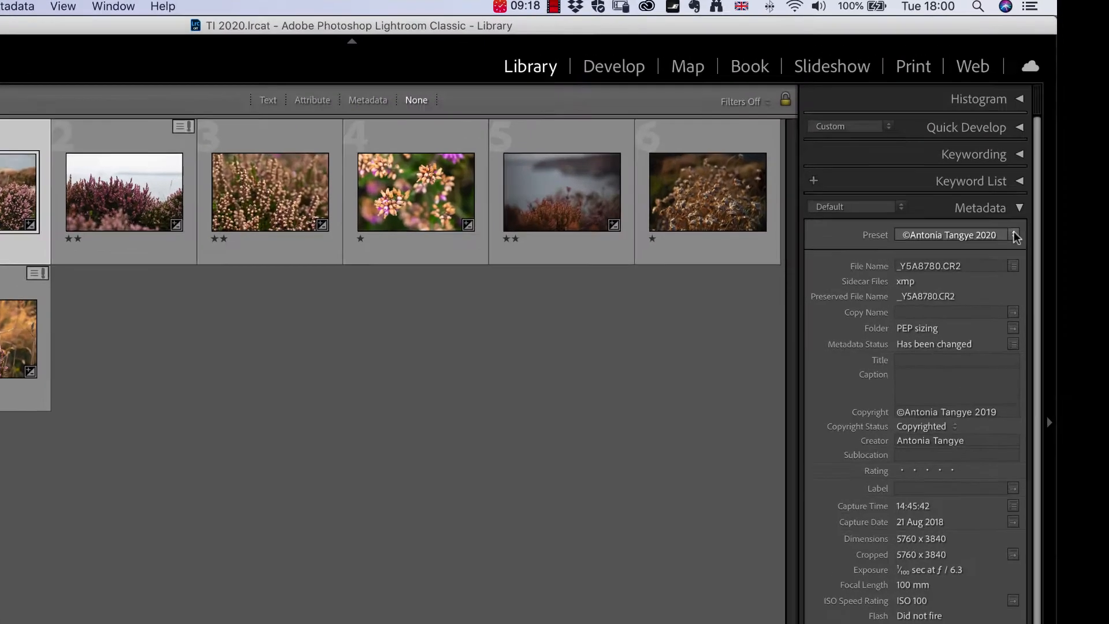
click(1012, 170)
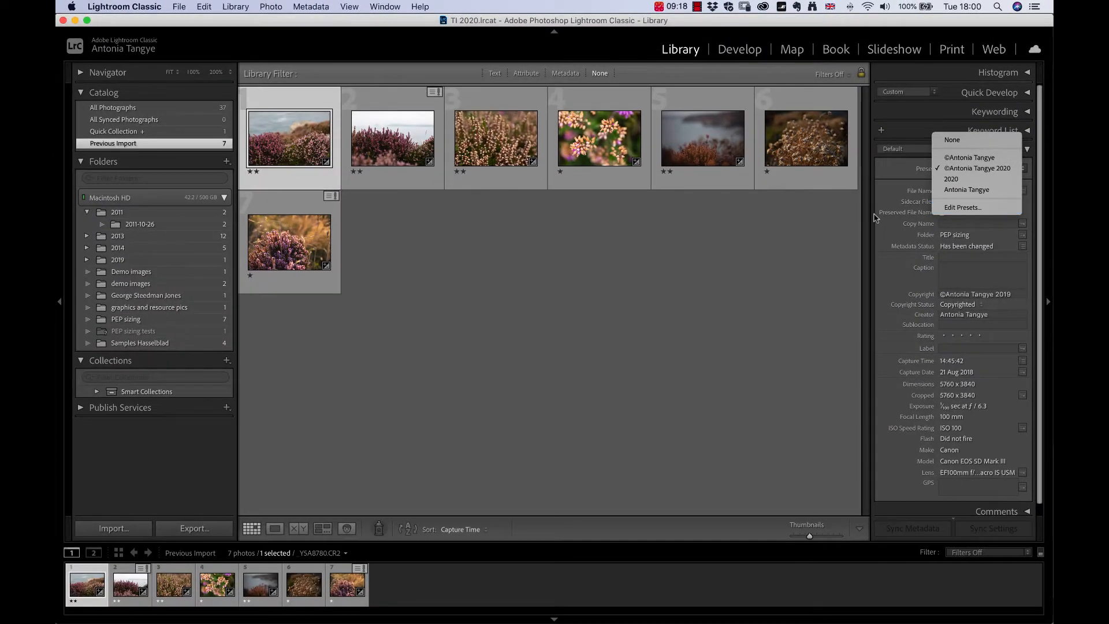
click(693, 418)
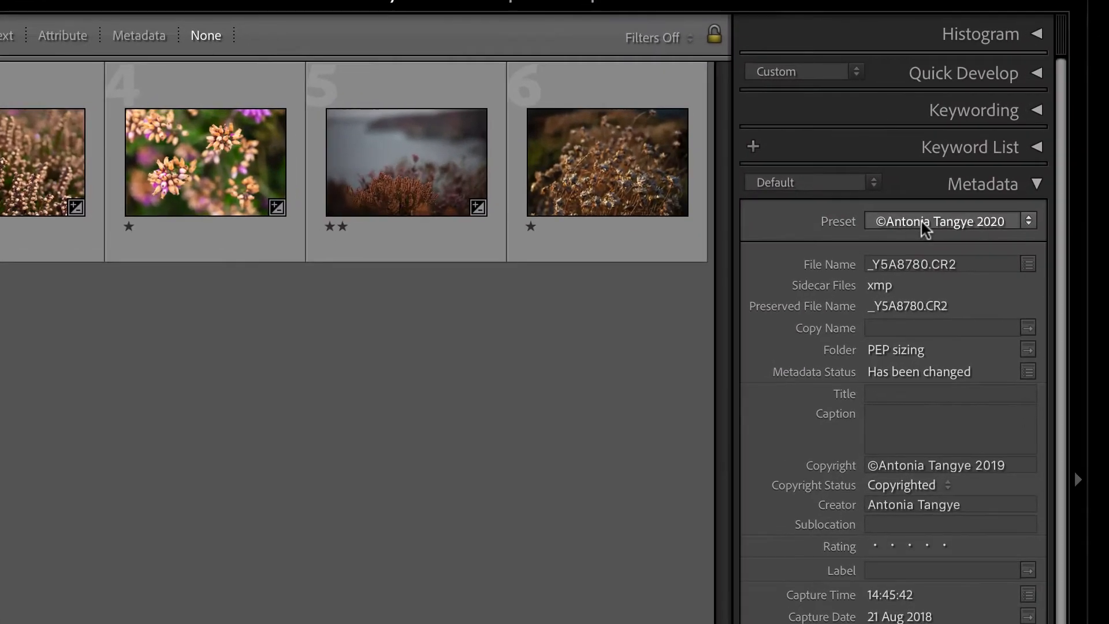
click(1030, 224)
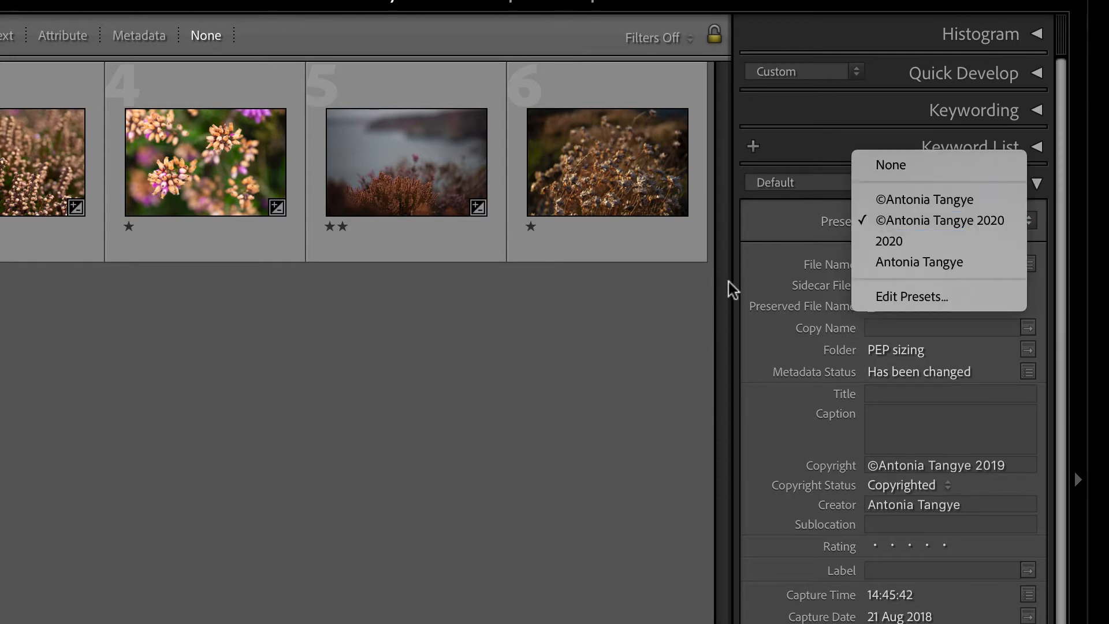
click(947, 221)
click(1038, 186)
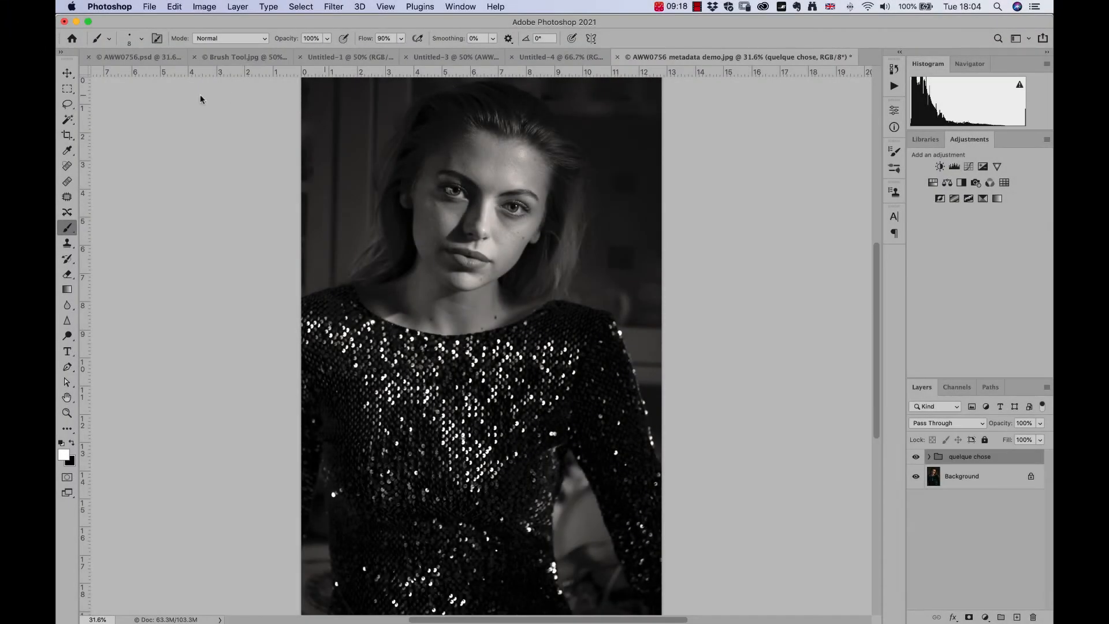
- Switch to Photoshop and set the RGB working space to Adobe RGB (1998) in the color settings
click(176, 7)
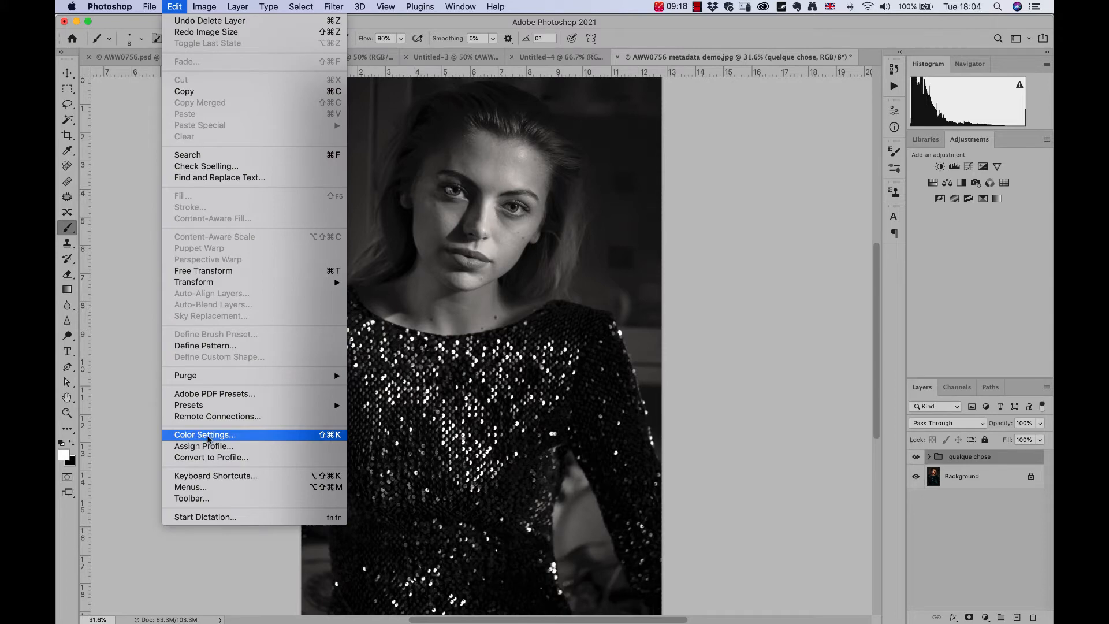
click(245, 438)
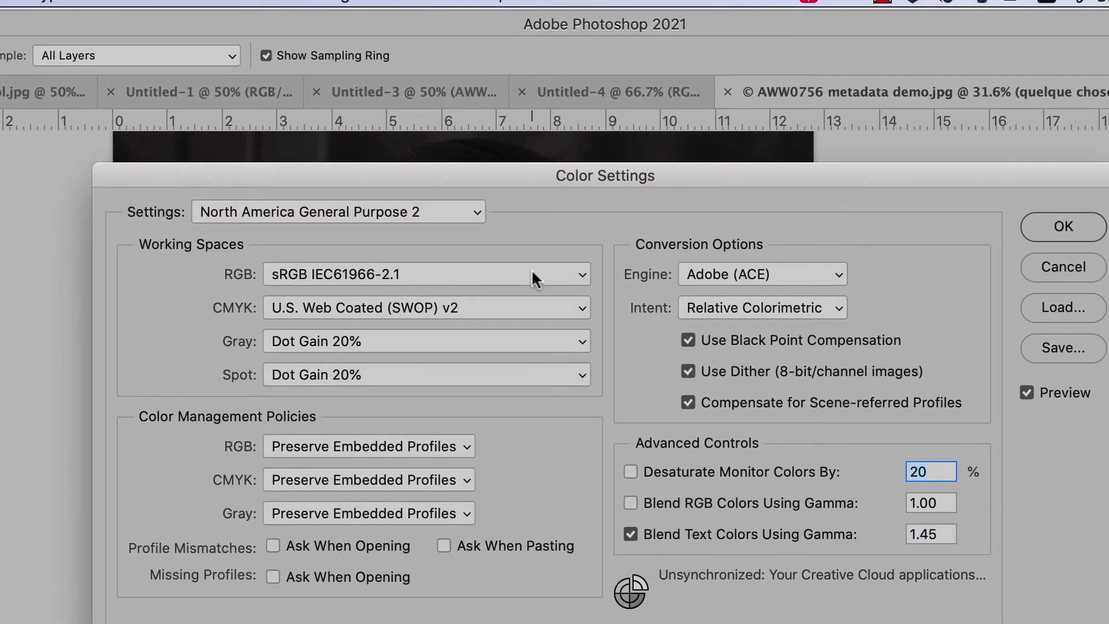
click(533, 274)
click(421, 176)
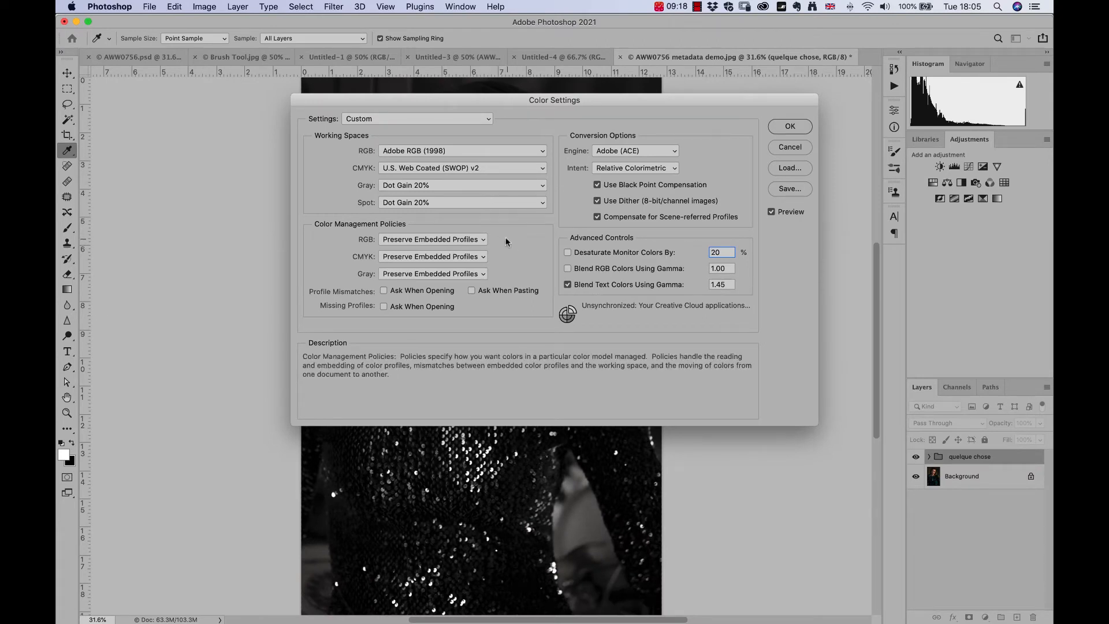
- Enable asking when opening and pasting for profile mismatches and when opening for missing profiles, and apply the color settings
click(383, 291)
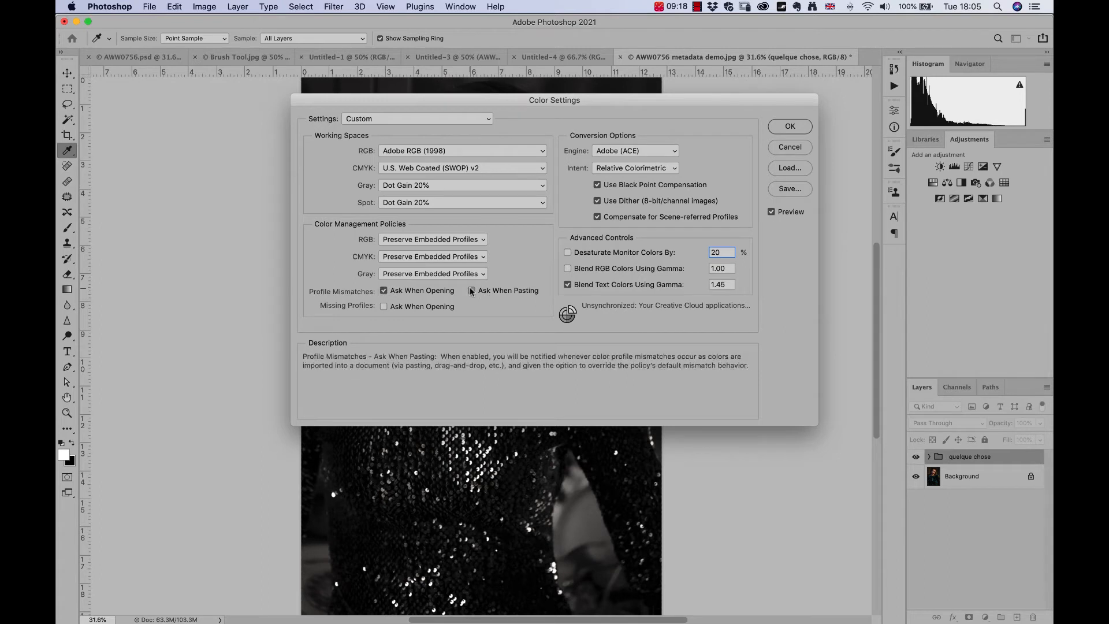
click(471, 290)
click(383, 307)
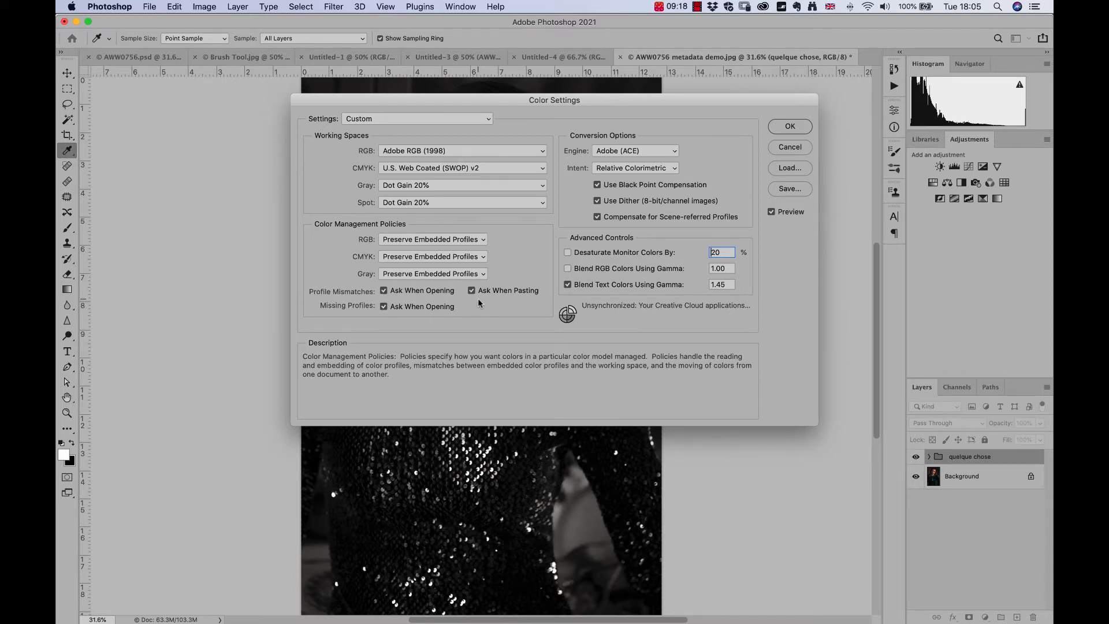
click(791, 126)
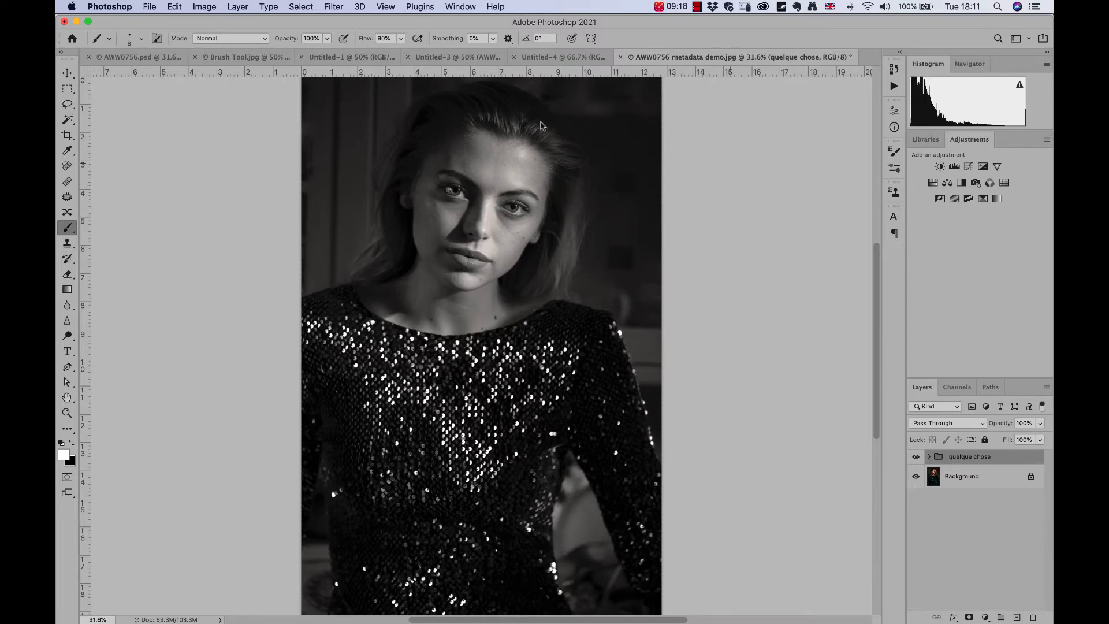
- Flatten the portrait and resize the image proportionally to a height of 9.5 inches
click(237, 6)
click(221, 469)
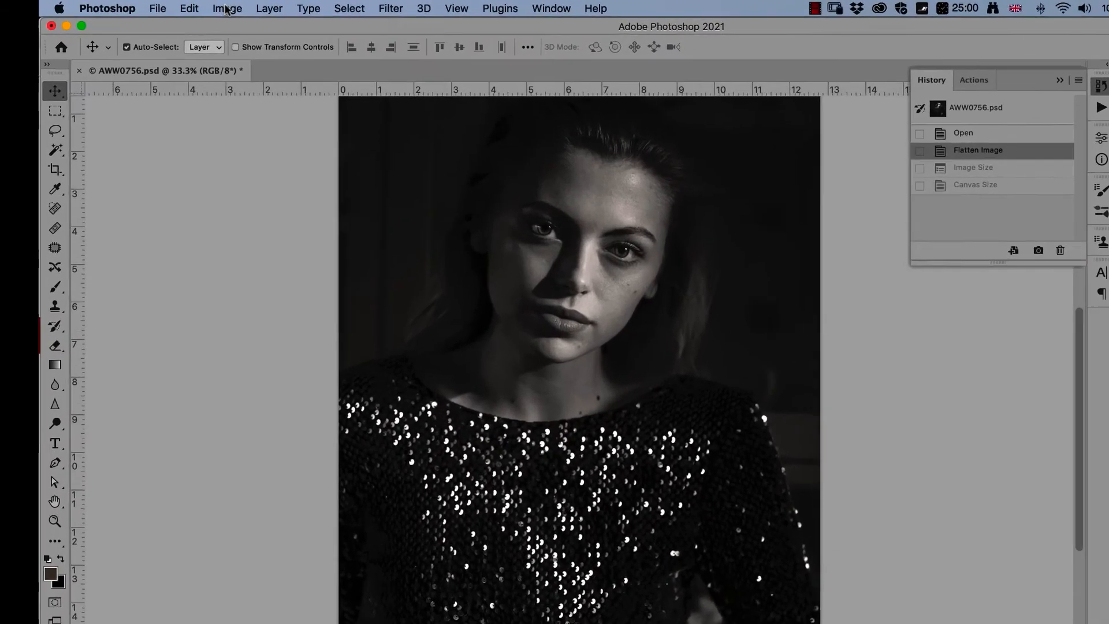
click(206, 7)
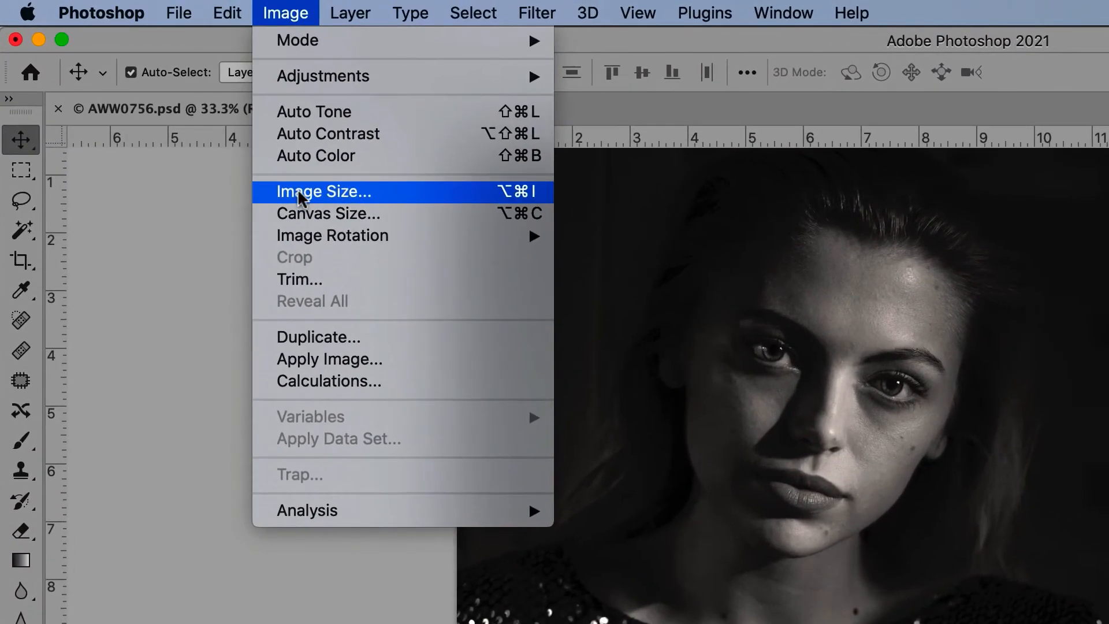
click(299, 197)
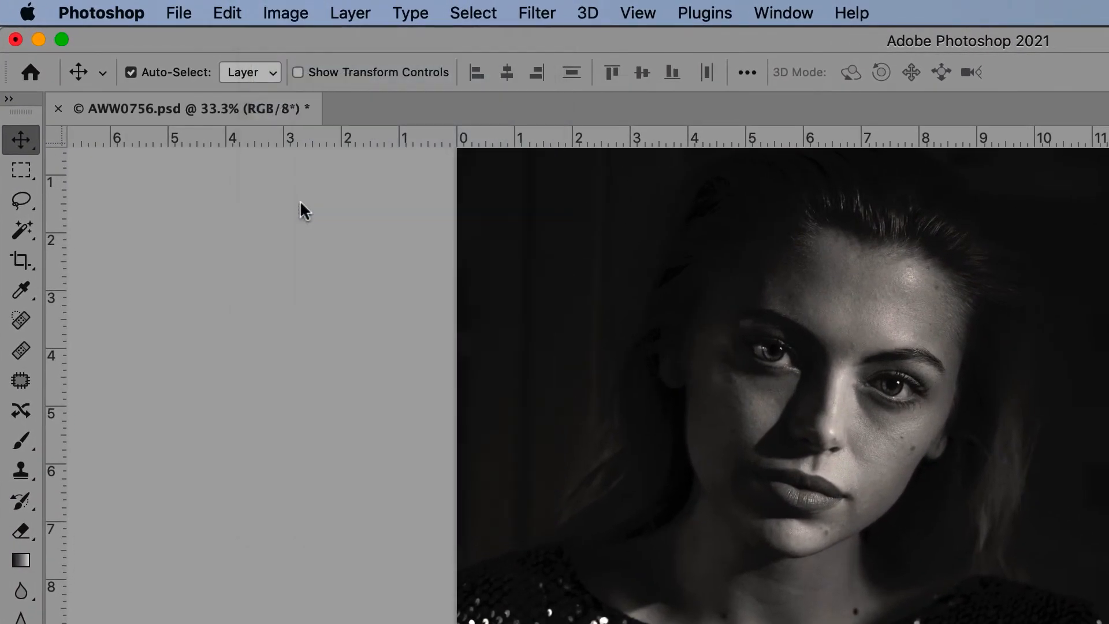
click(657, 342)
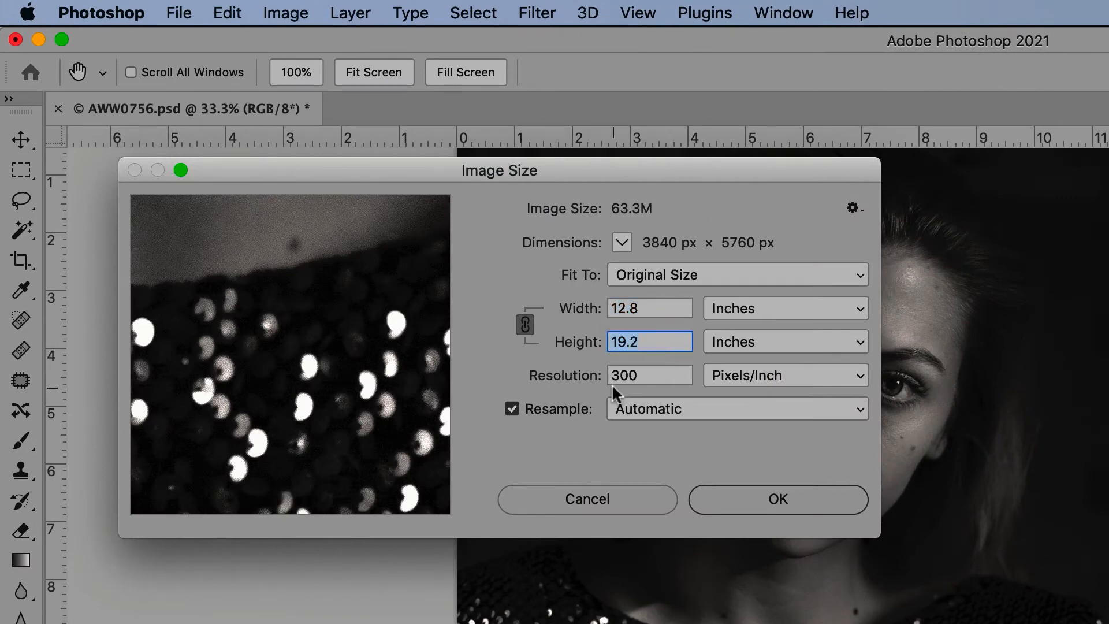
text(9)
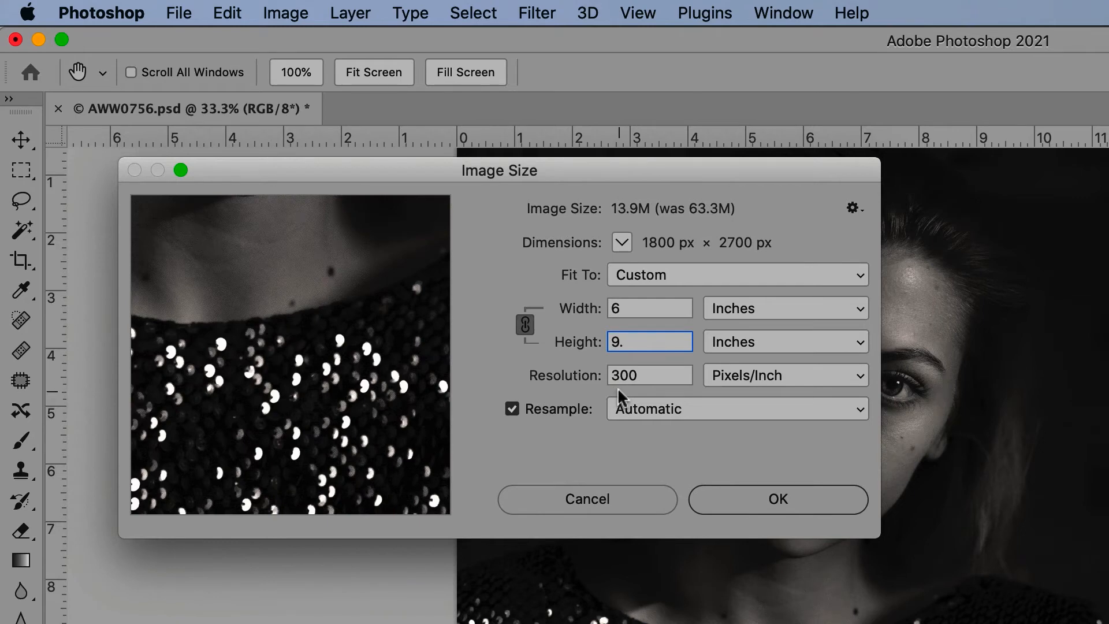
text(.5)
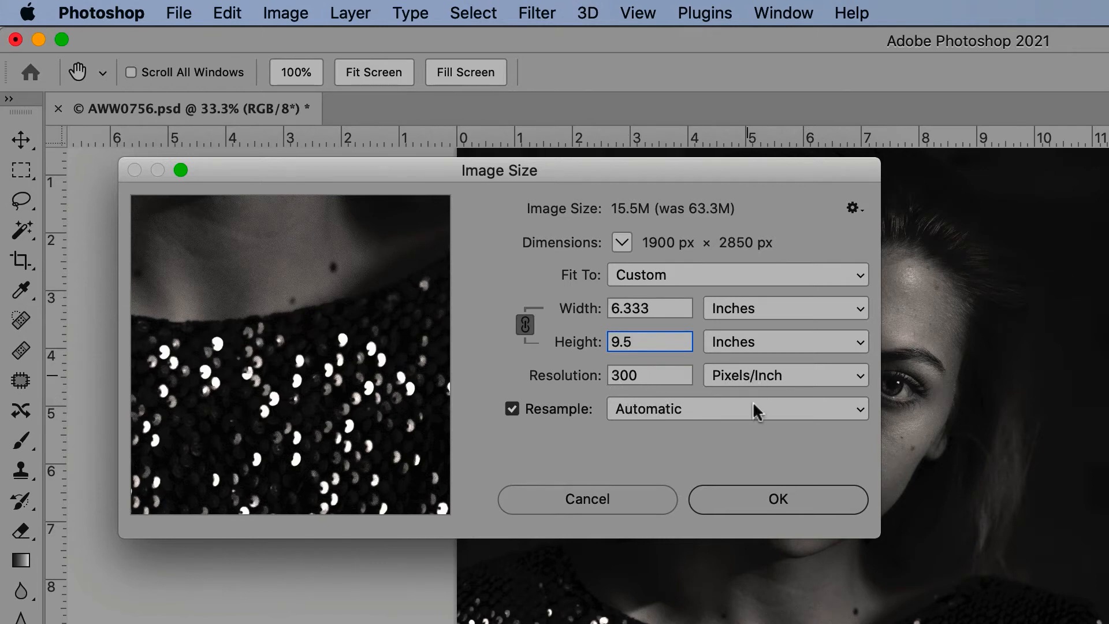
click(778, 501)
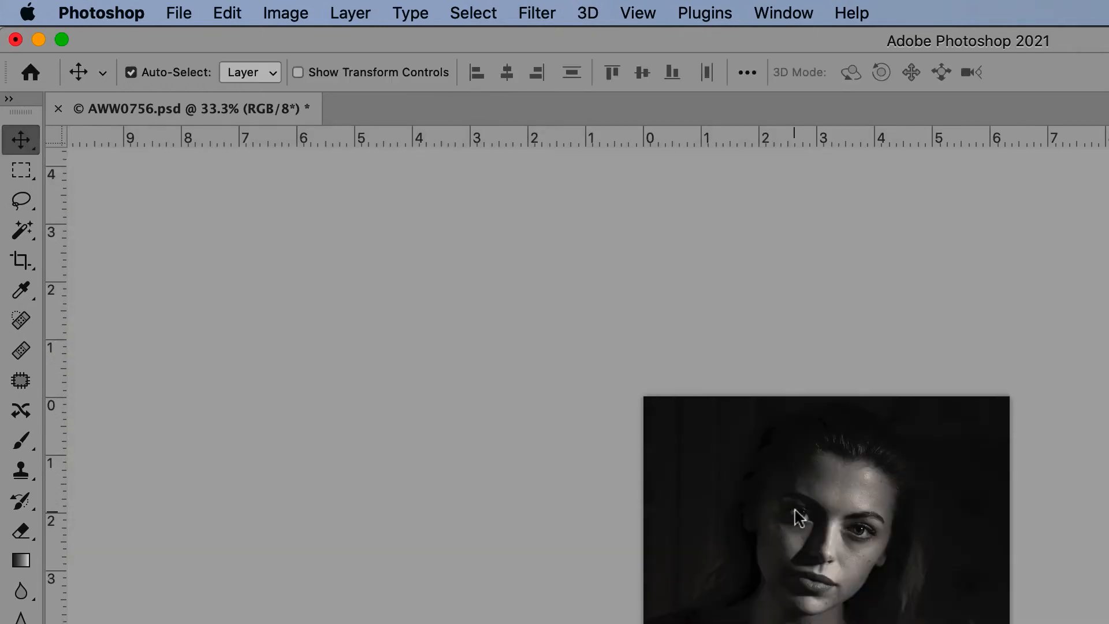
- Extend the portrait's canvas to 8 inches wide by 10 inches high around the centered image
click(297, 16)
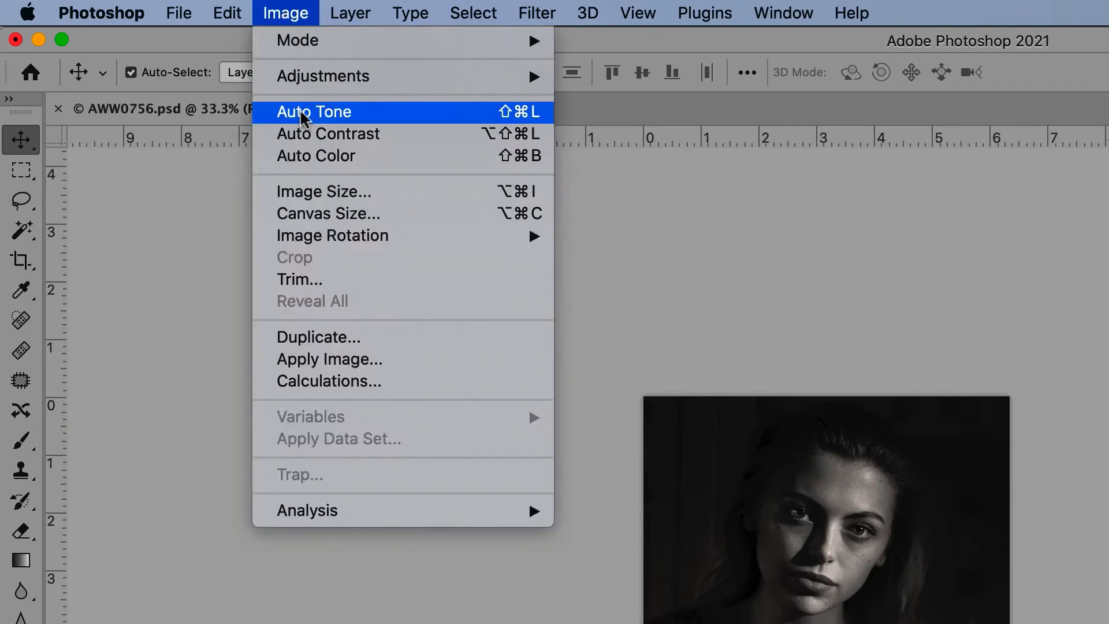
click(340, 215)
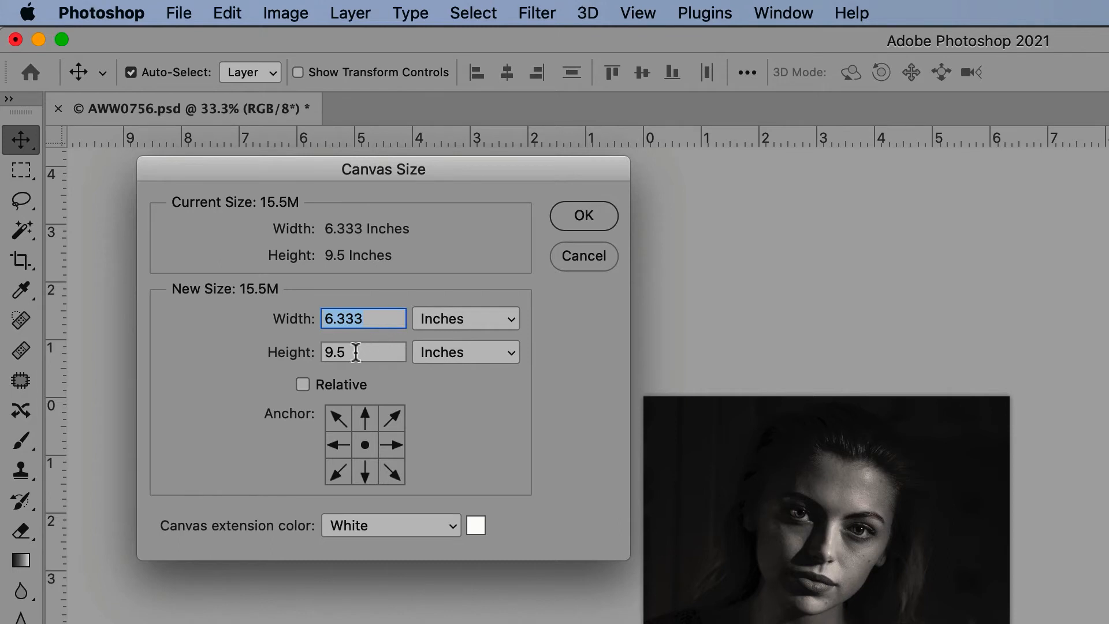
drag(354, 352, 312, 350)
text(10)
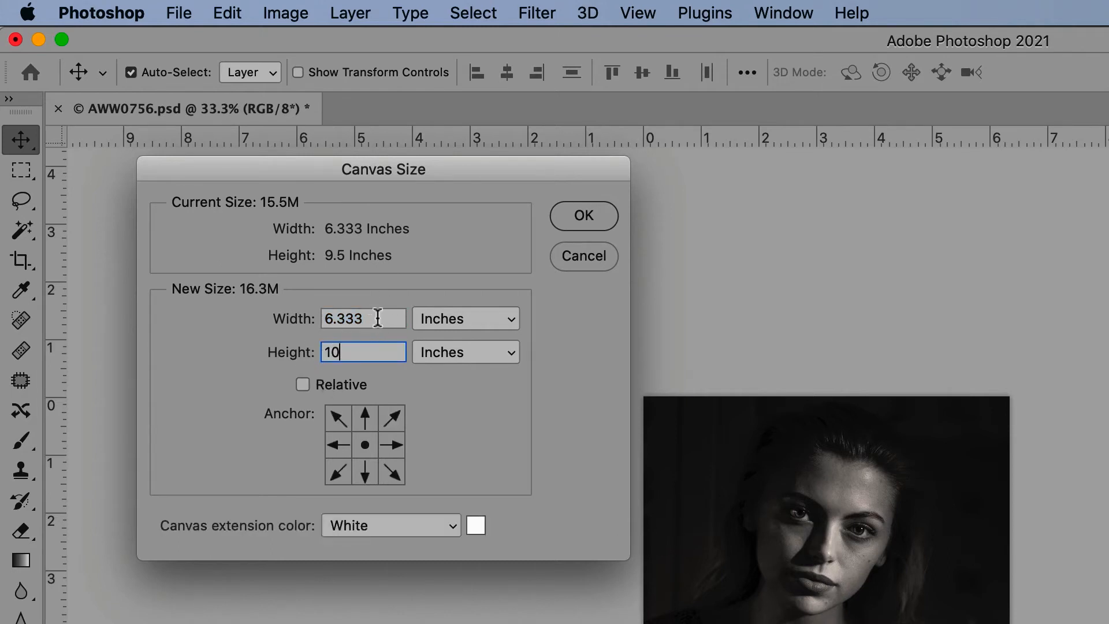
drag(378, 318, 283, 321)
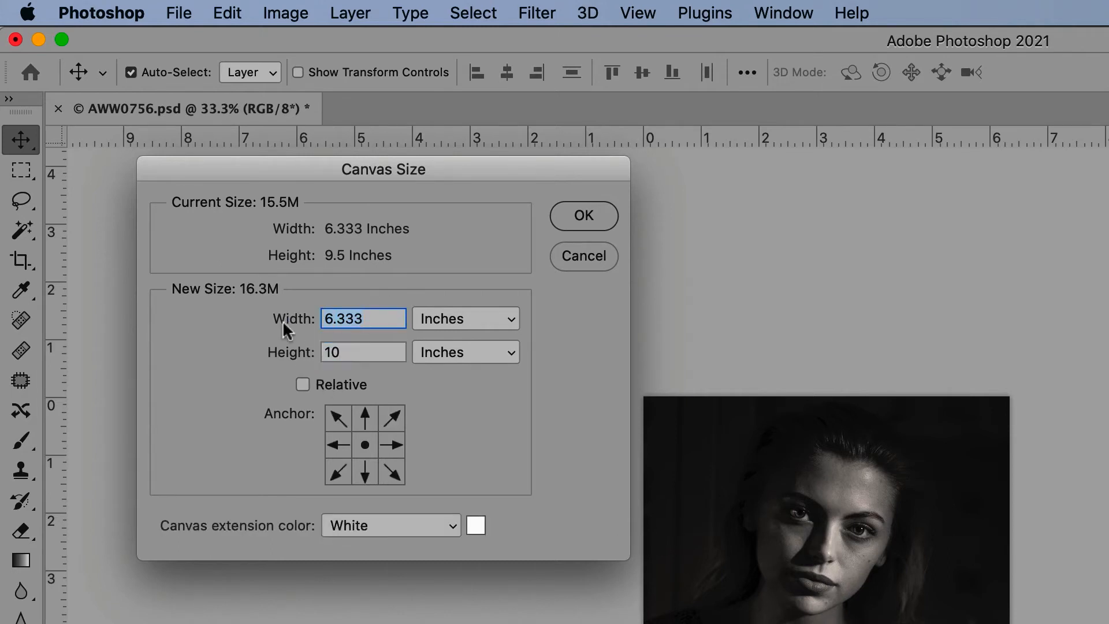
text(8)
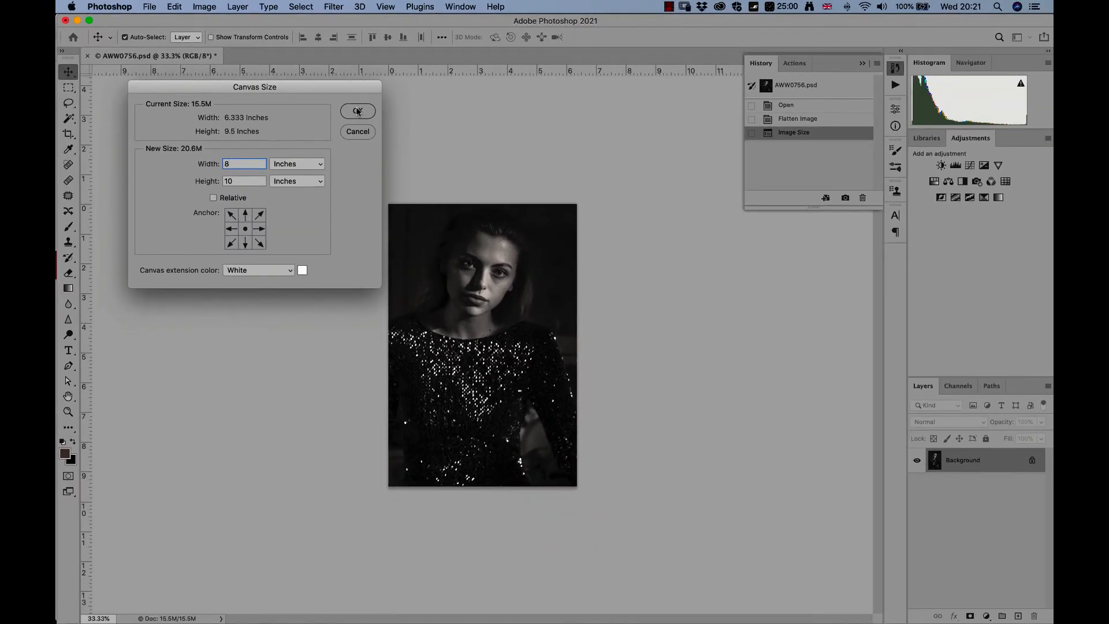
click(383, 123)
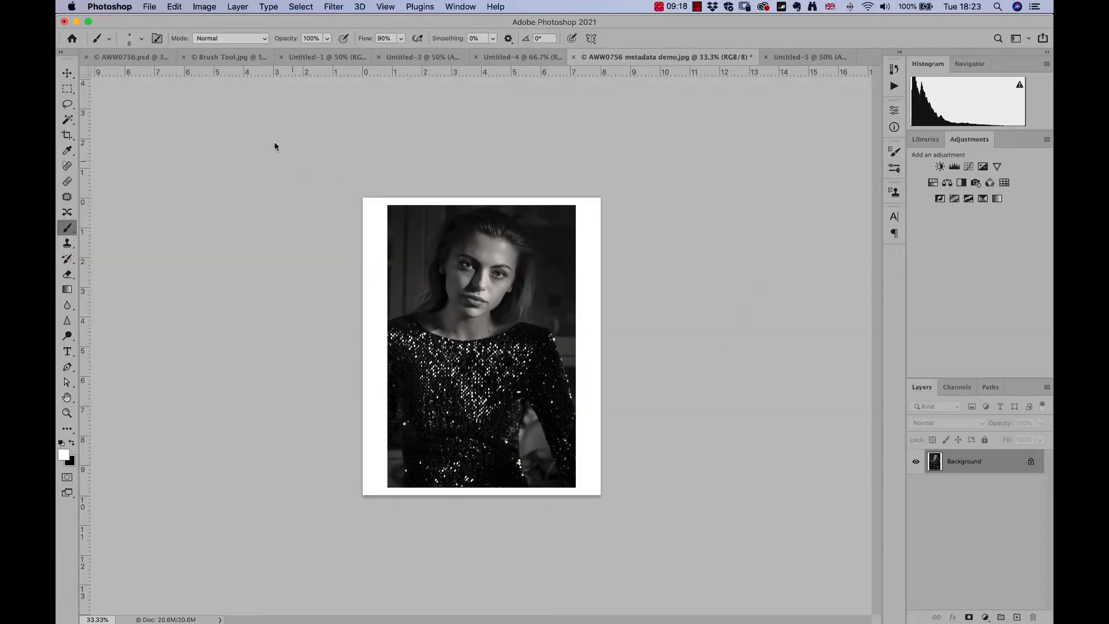
- Open the Save As options for the bordered portrait
click(150, 6)
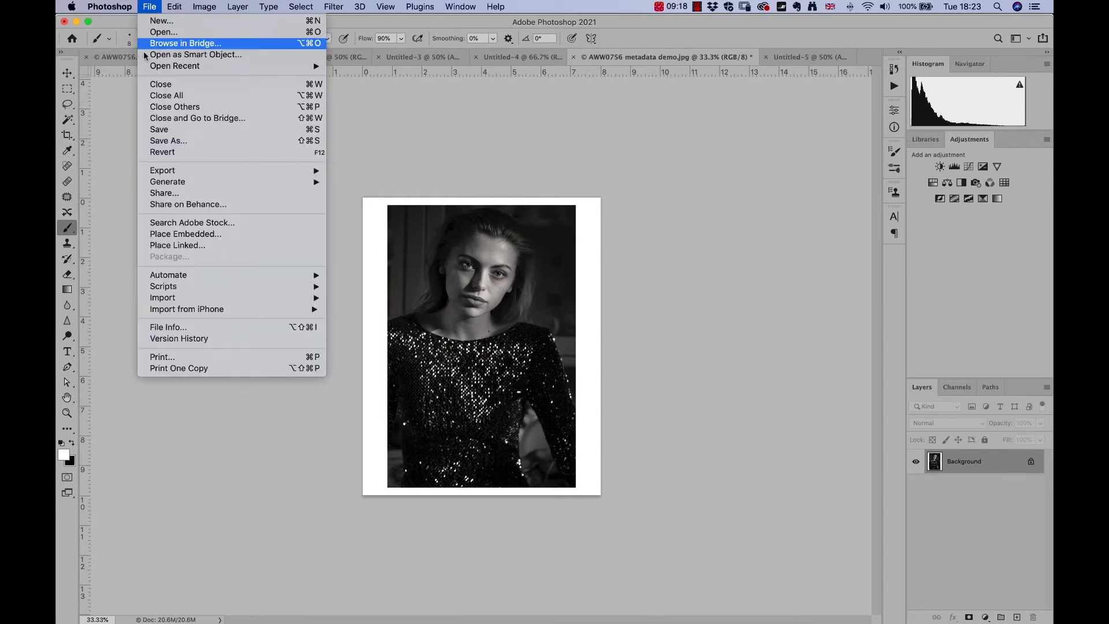
click(206, 141)
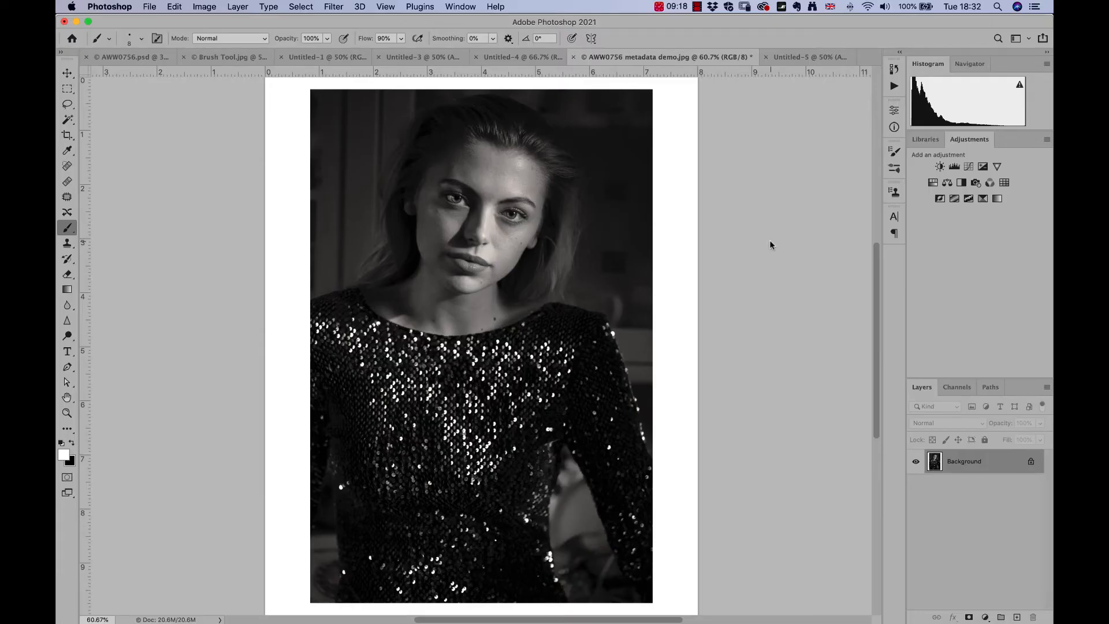
- Open Save for Web (Legacy) and compare the original with the JPEG quality previews around the face at 200% zoom
click(145, 7)
mouse_move(163, 171)
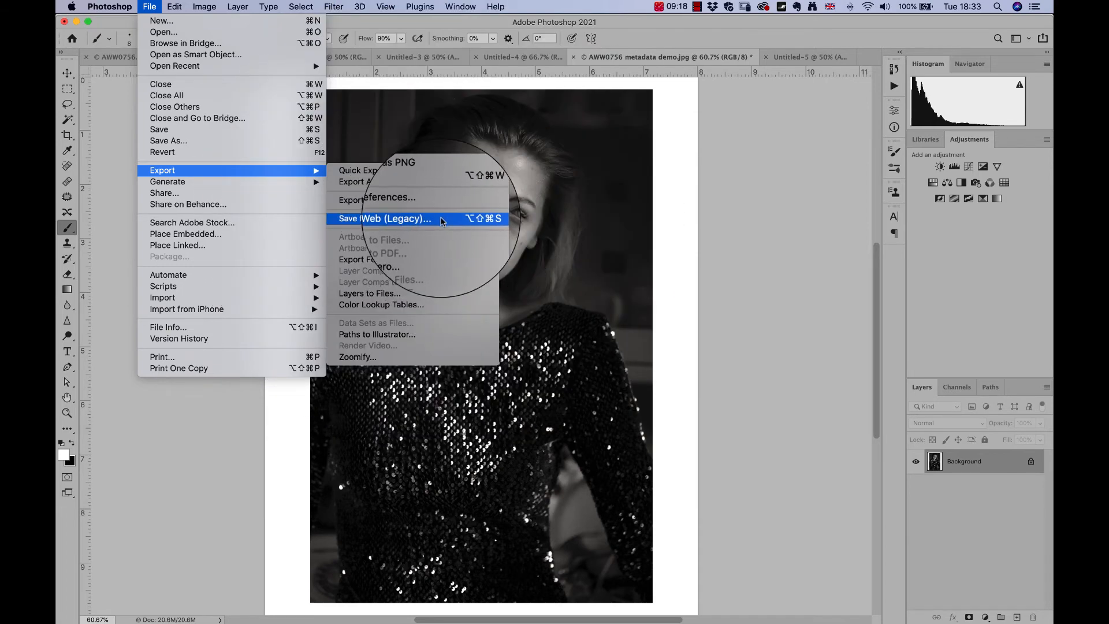
click(445, 220)
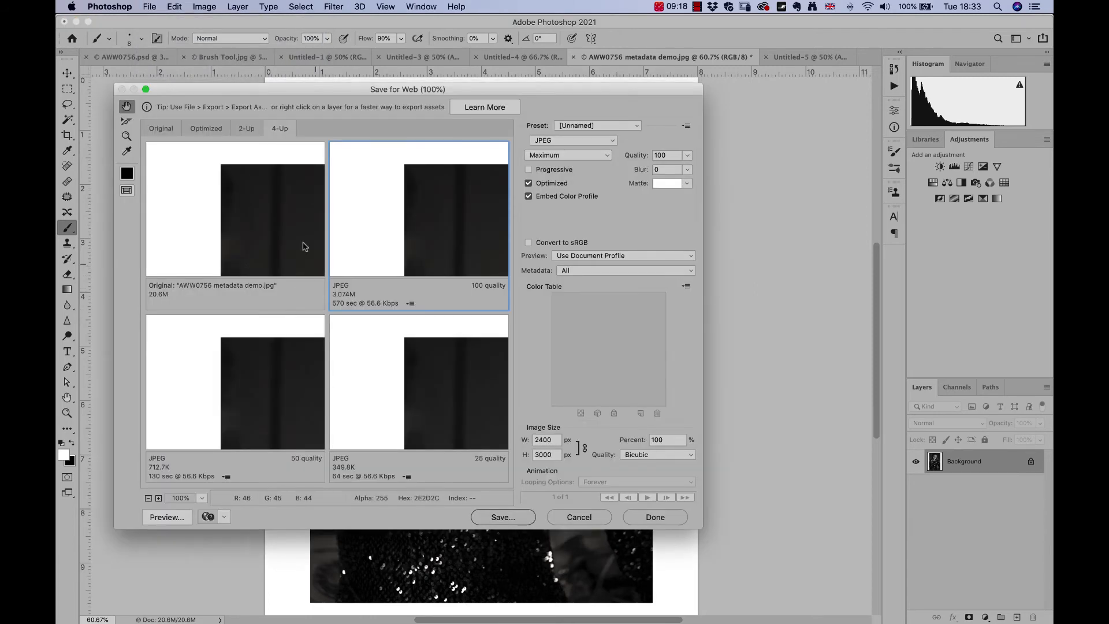
click(304, 247)
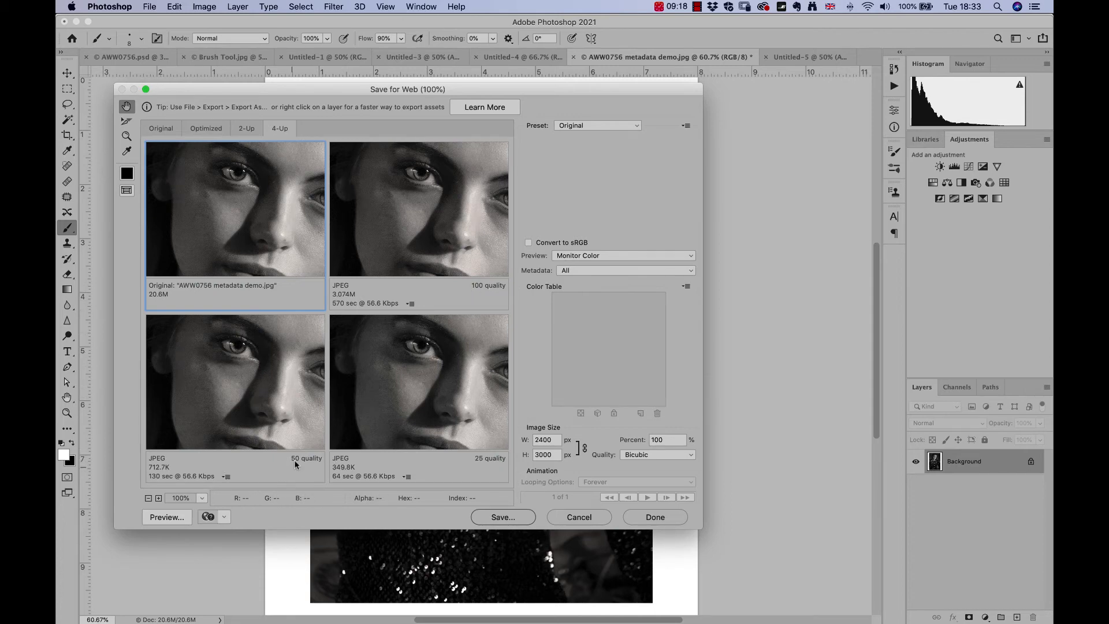
drag(448, 399, 401, 353)
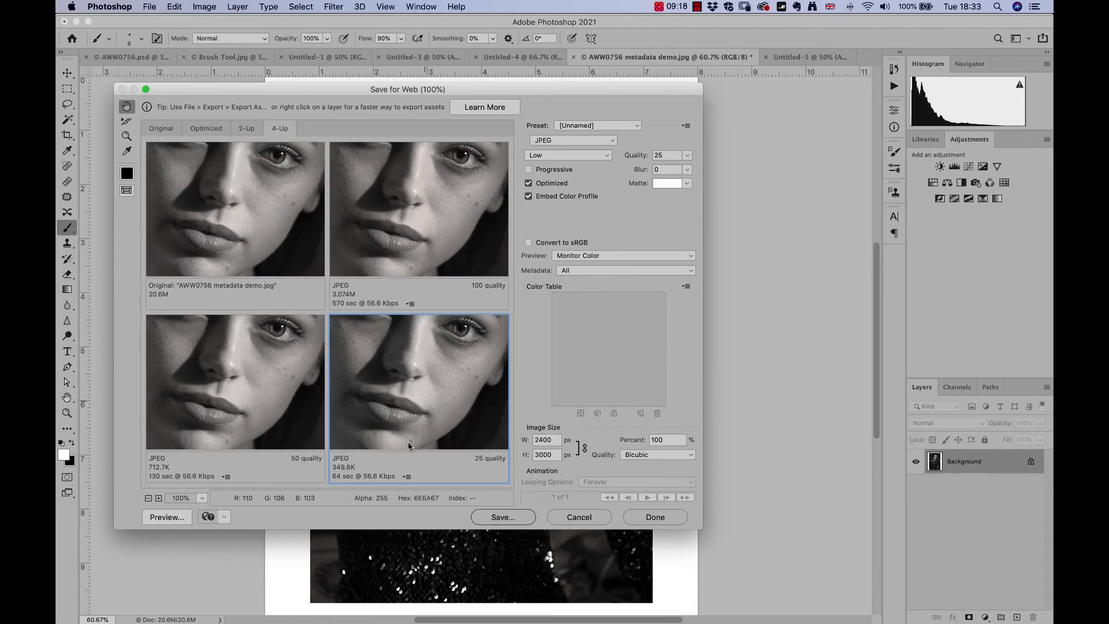
click(159, 498)
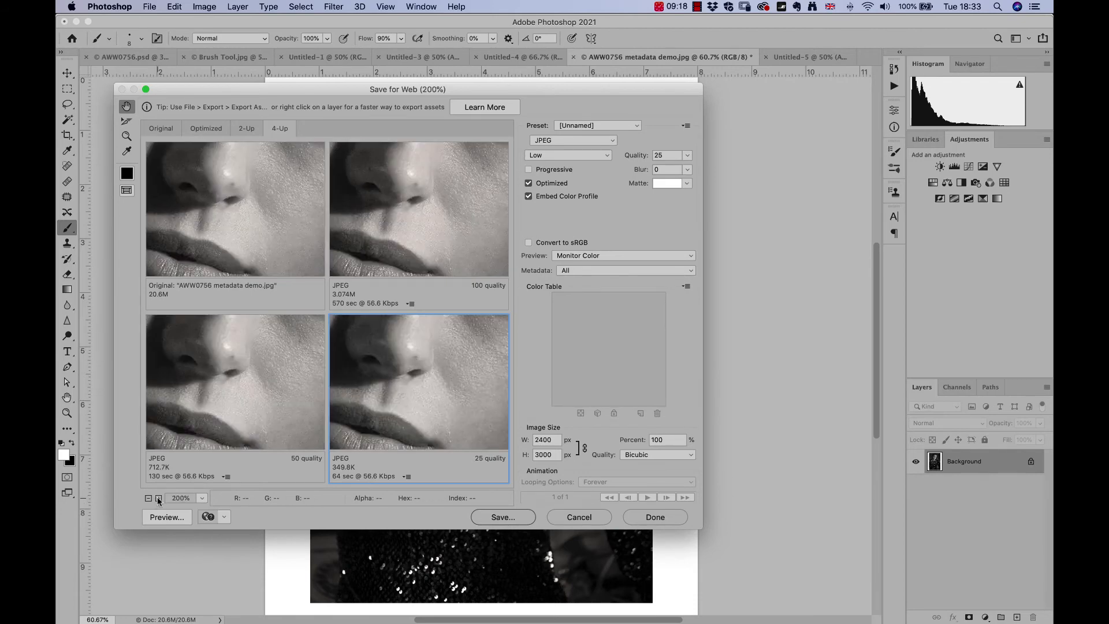
drag(443, 383, 384, 446)
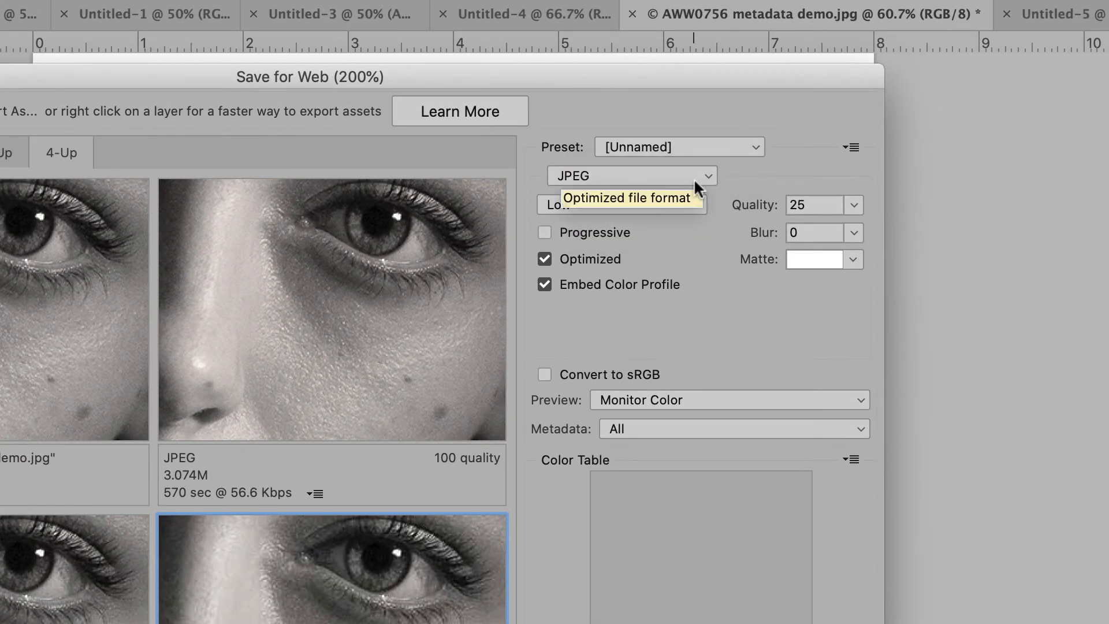
- Set the selected 25-quality JPEG version to Maximum quality and save it with All metadata included
click(667, 209)
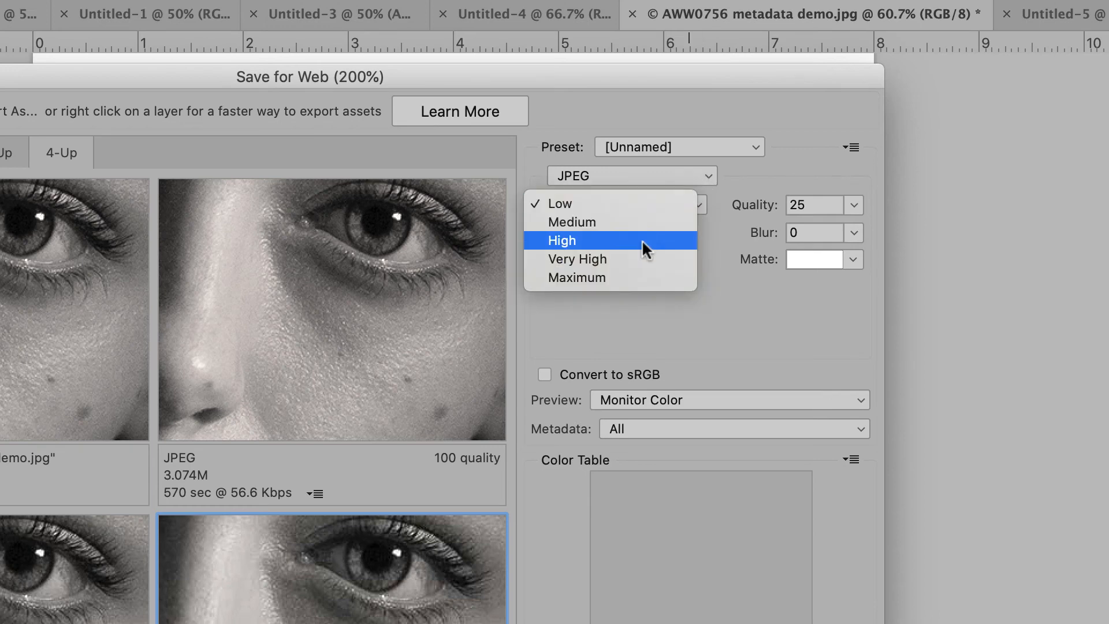
click(636, 278)
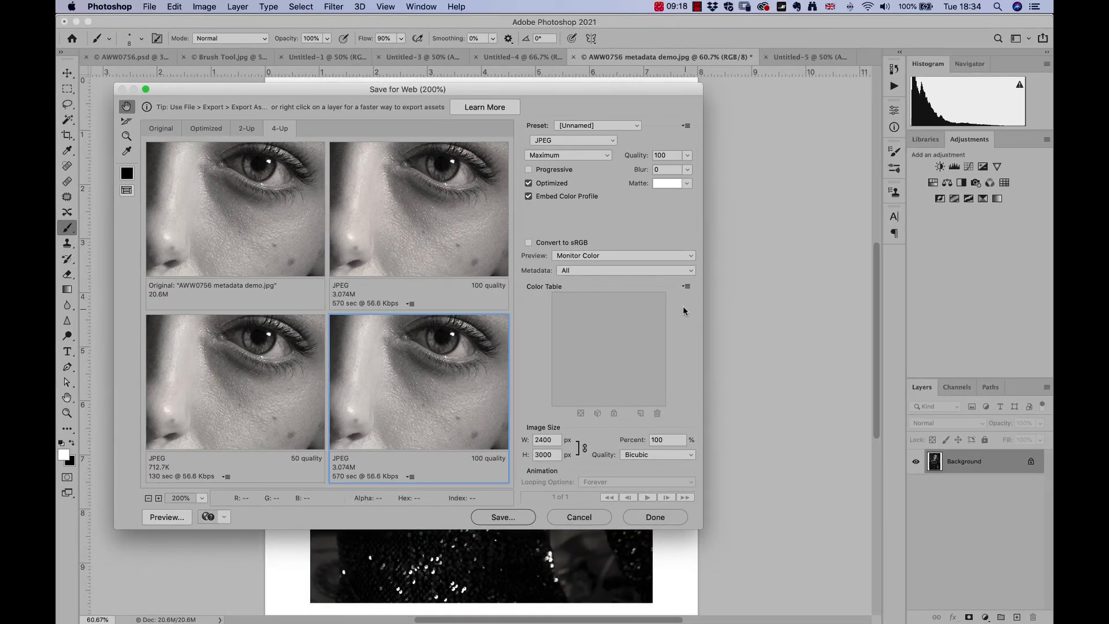
click(690, 270)
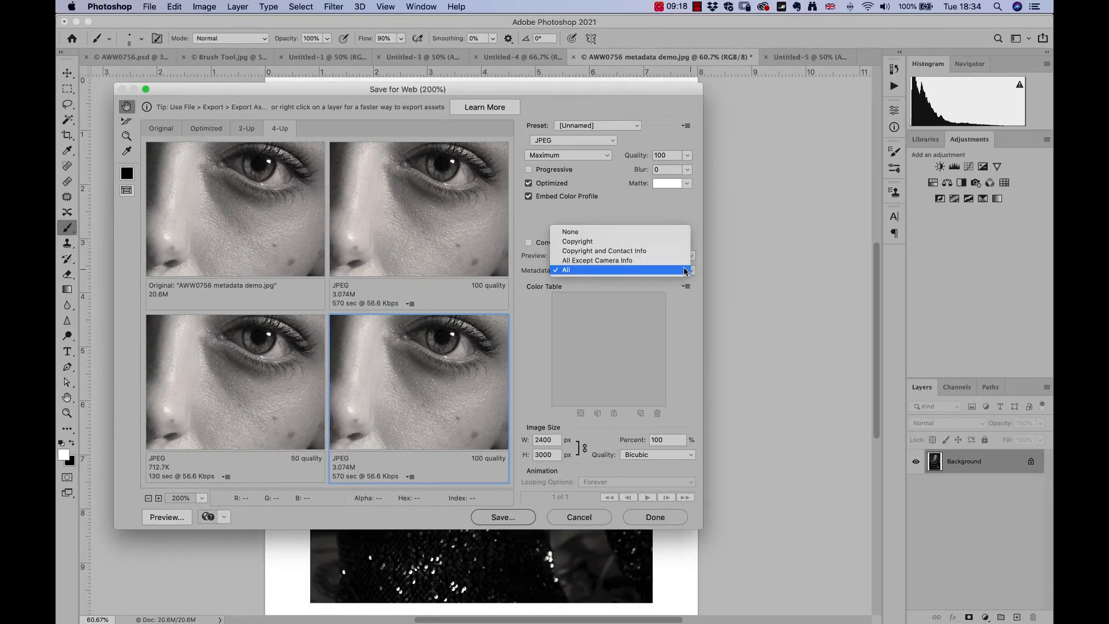
click(572, 232)
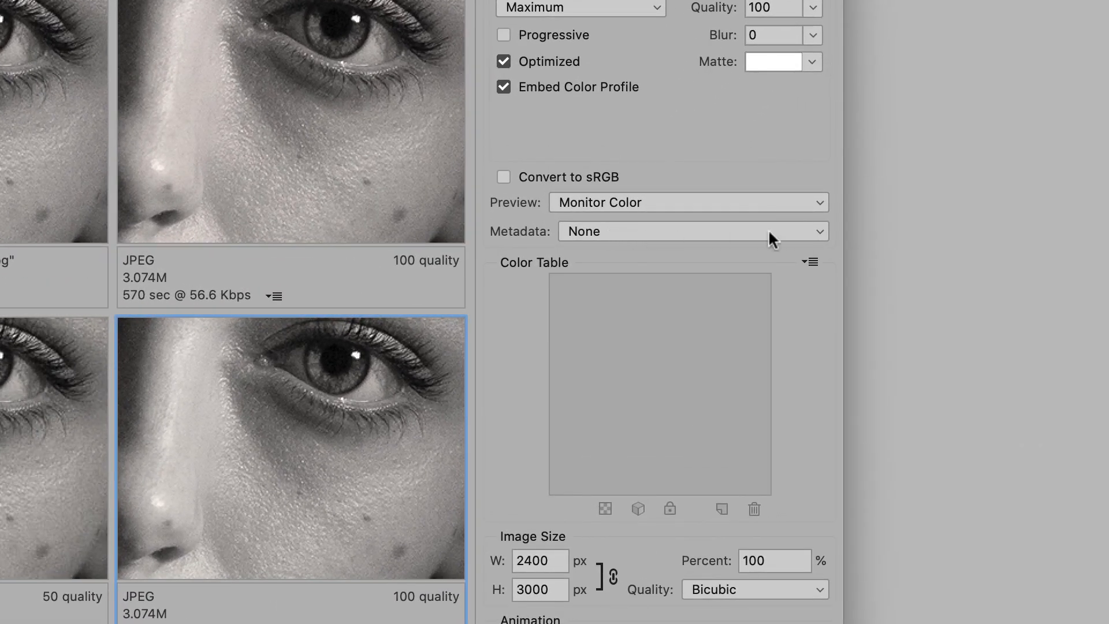
click(814, 231)
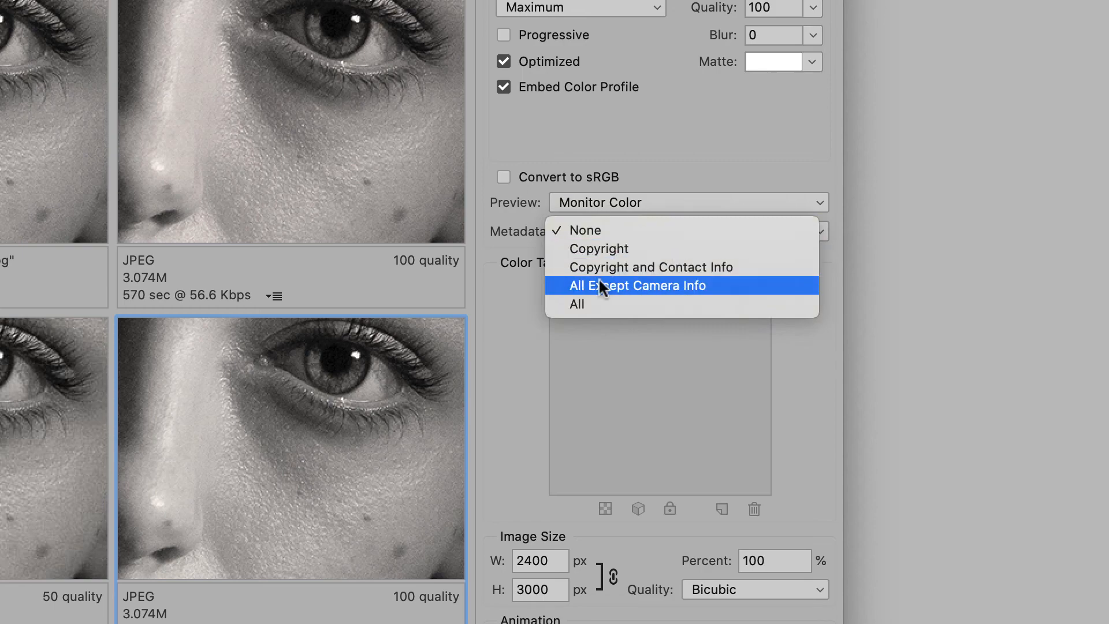
click(577, 304)
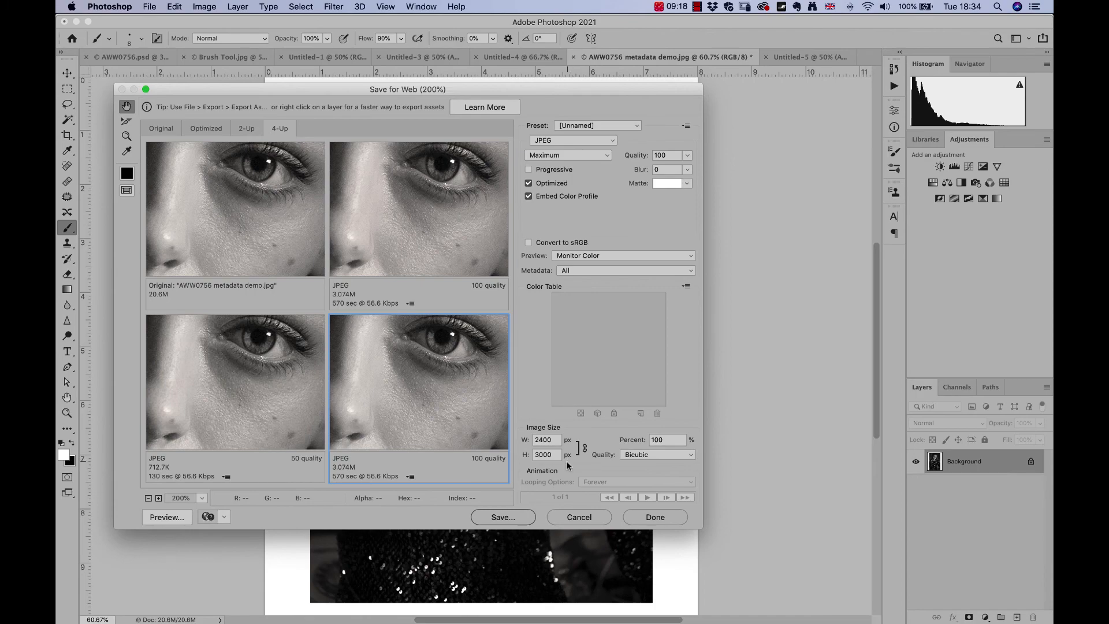
click(503, 518)
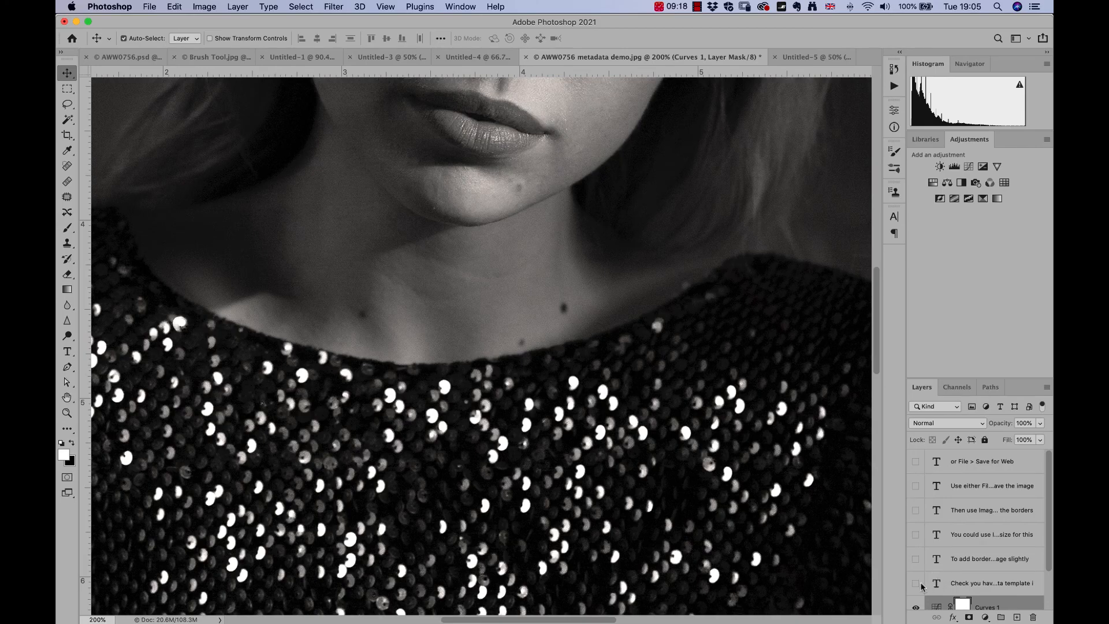
- Show the six hidden summary text layers above Curves 1 in order, from the metadata template note up to "or File > Save for Web"
click(916, 584)
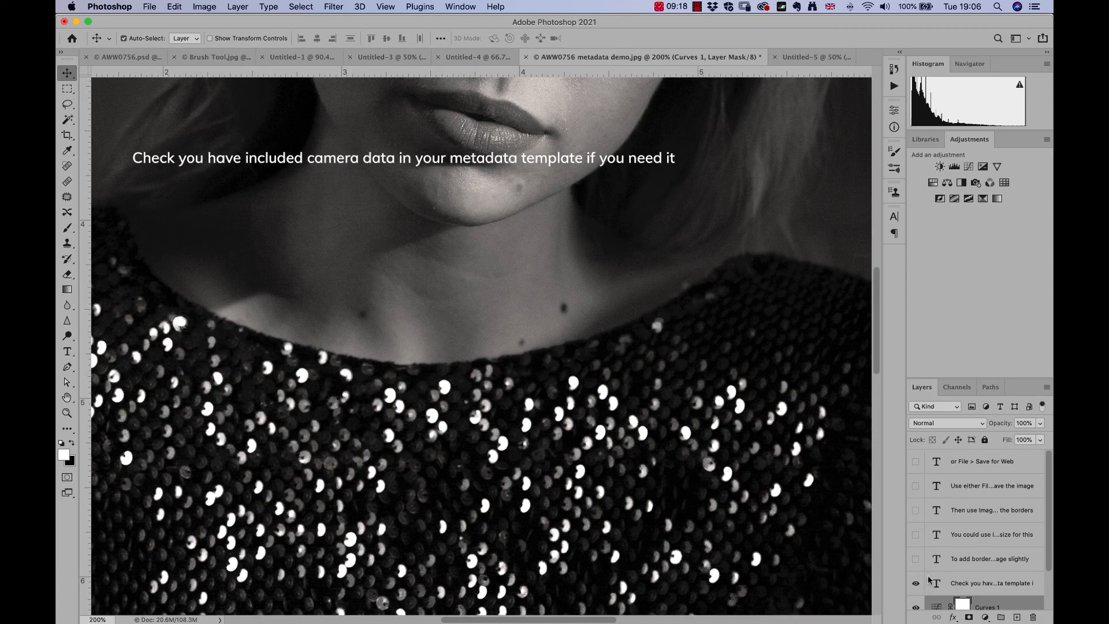
click(916, 559)
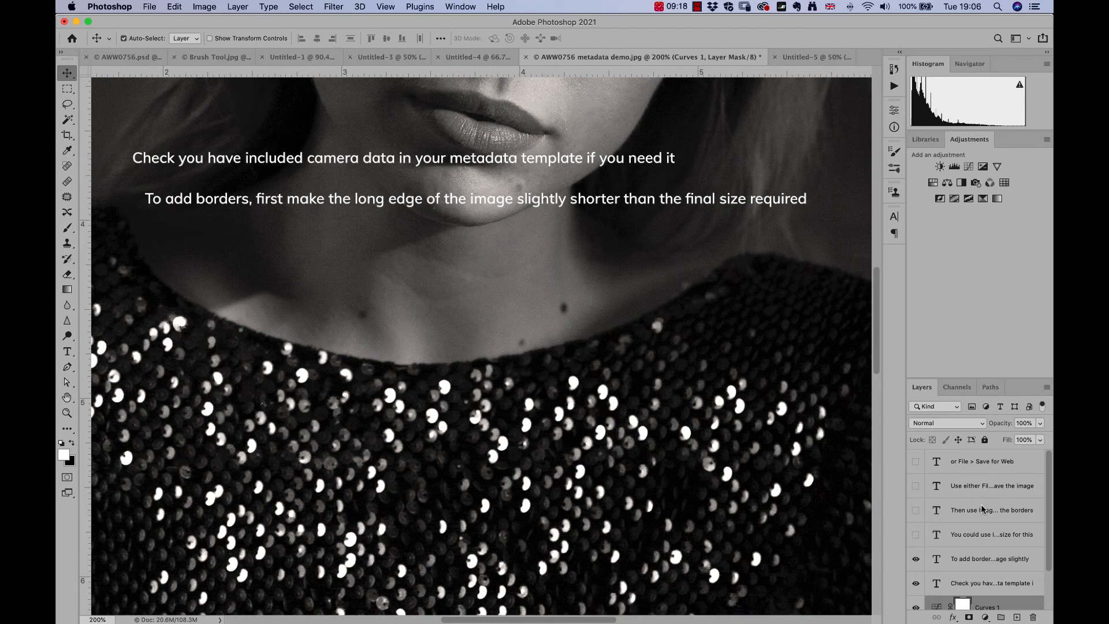
click(916, 534)
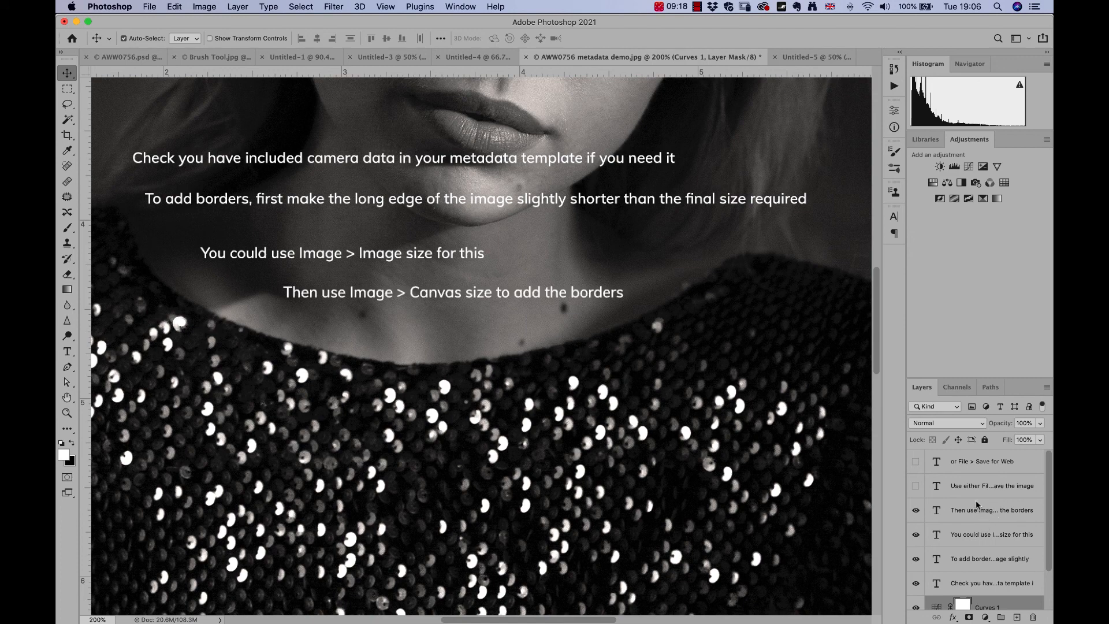
click(916, 487)
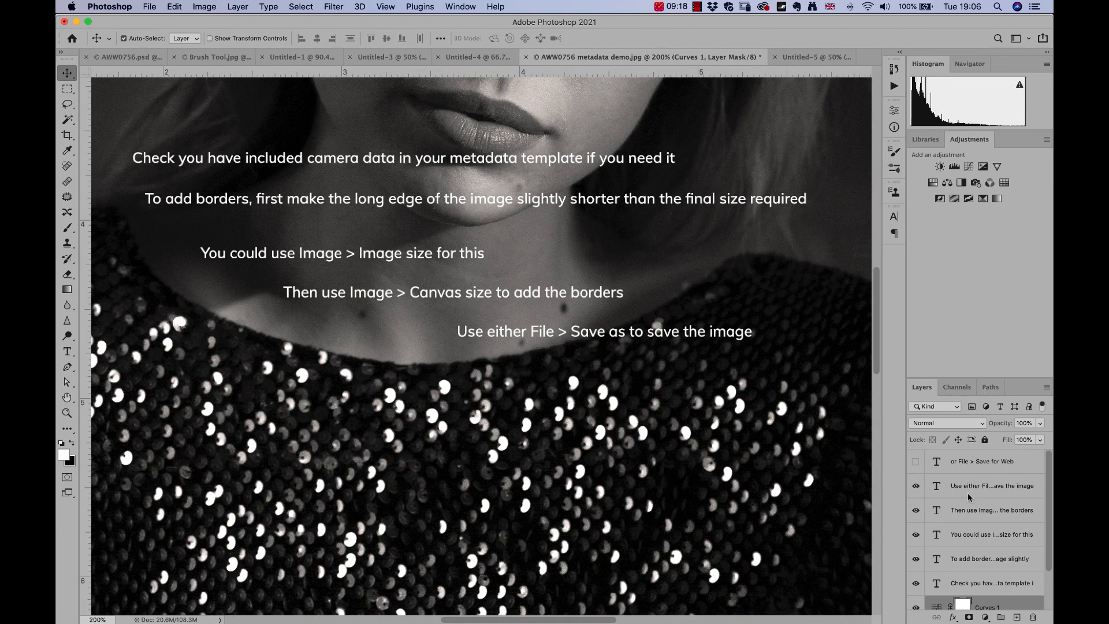
click(916, 463)
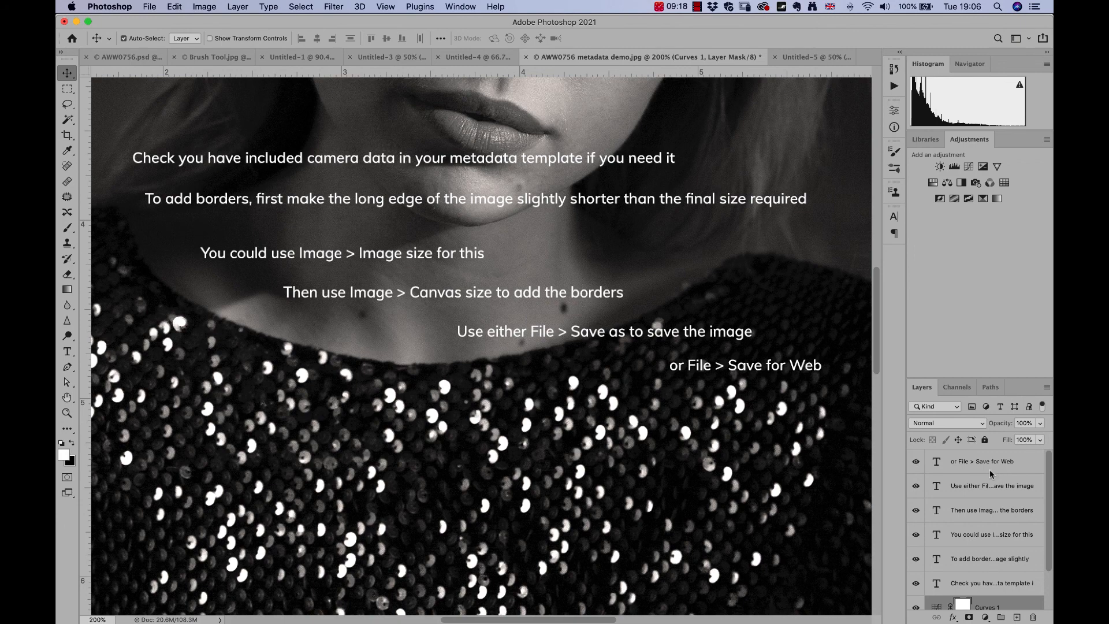